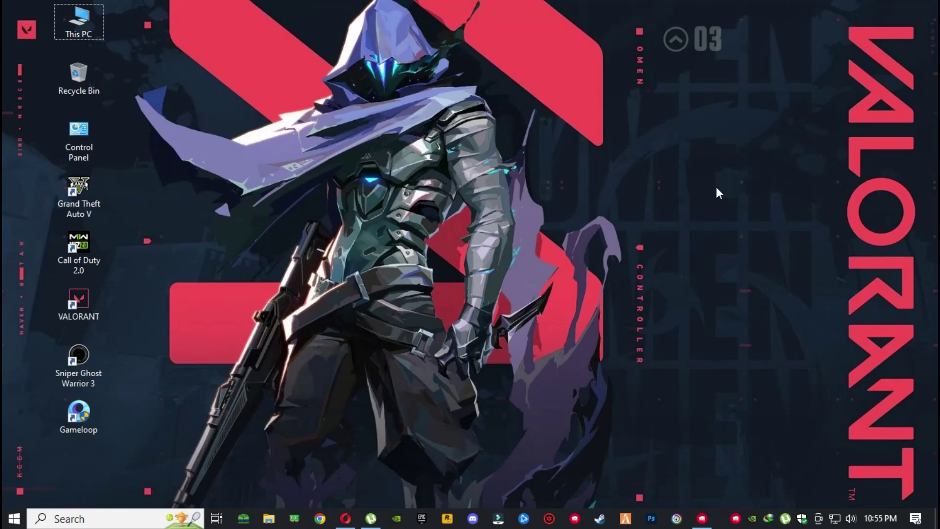
Step: Open the System Configuration utility by running msconfig
key("super+r")
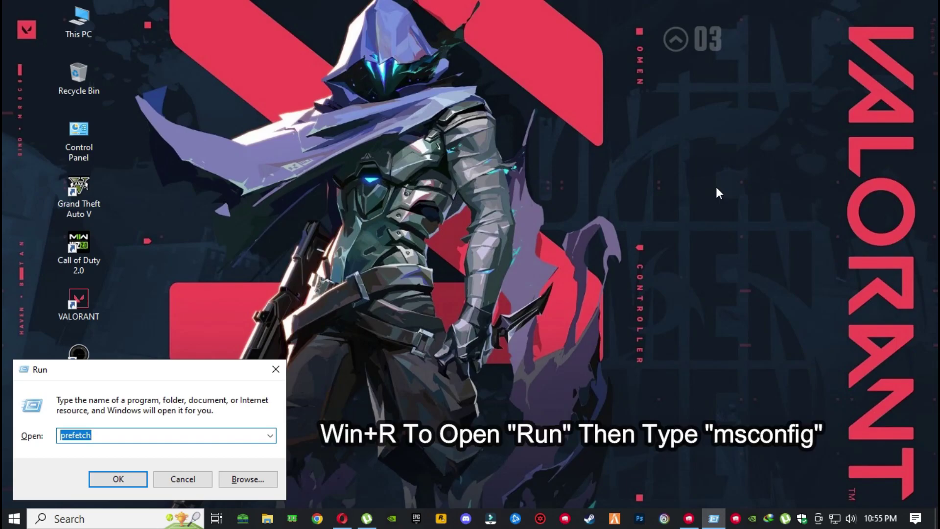
type("msc")
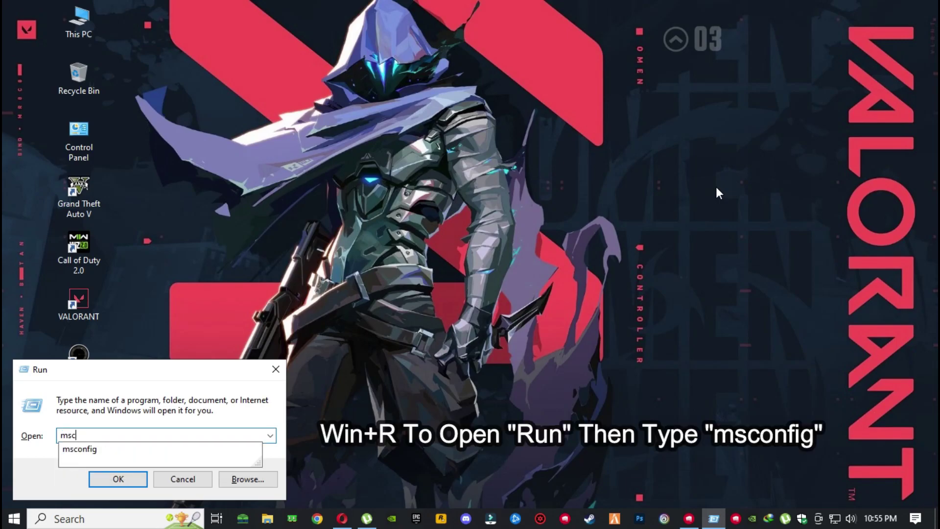
key("Down")
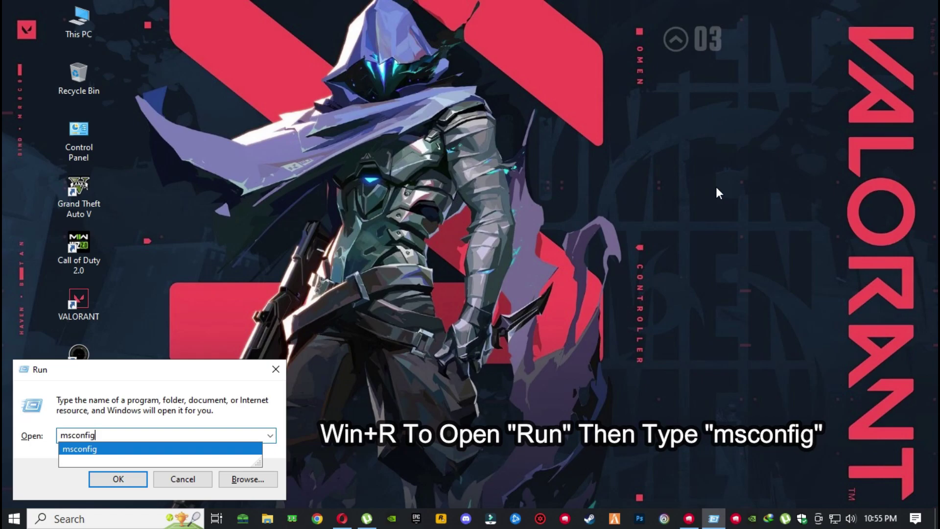
key("Return")
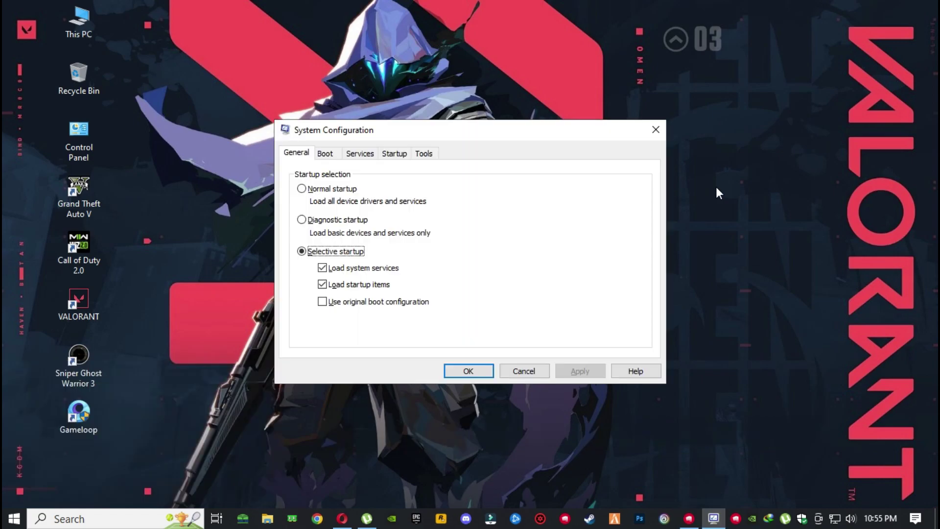
Step: Set the number of processors to 4 in the advanced boot options, and exit System Configuration without restarting
left_click(336, 156)
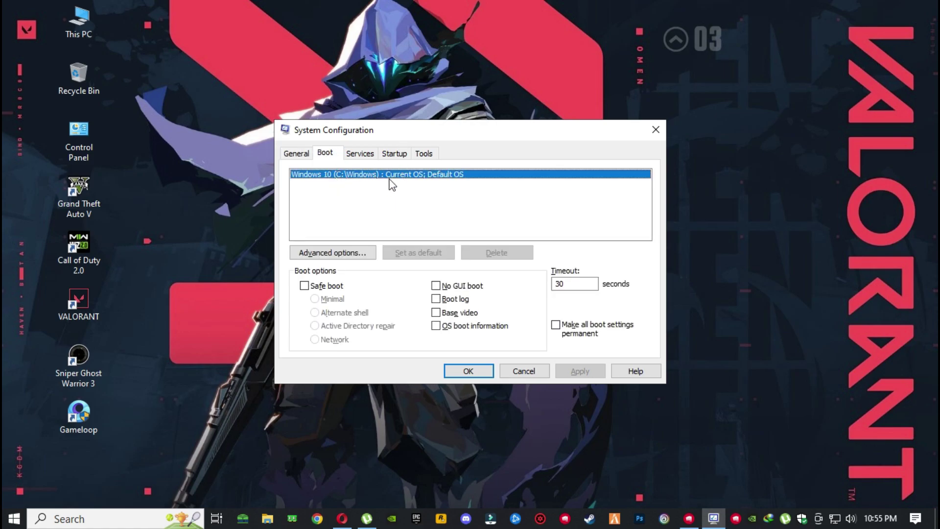
left_click(342, 256)
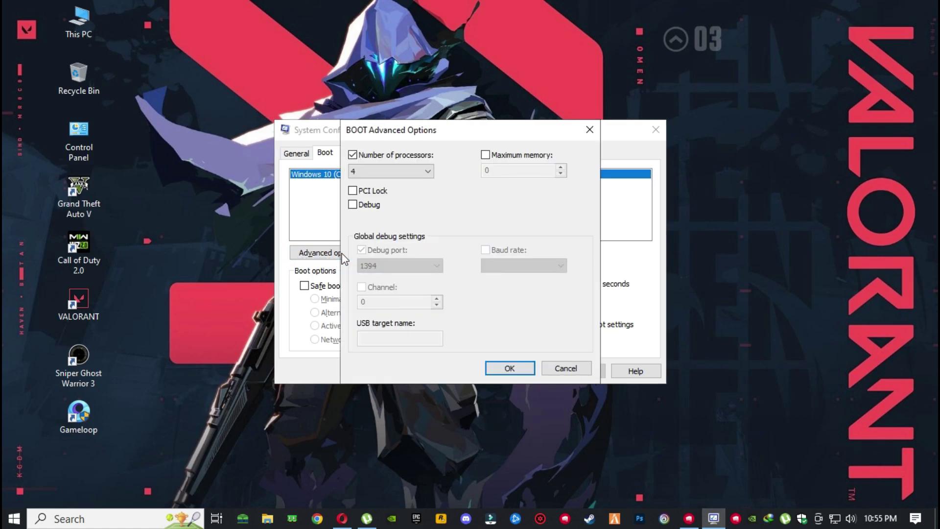
left_click(353, 156)
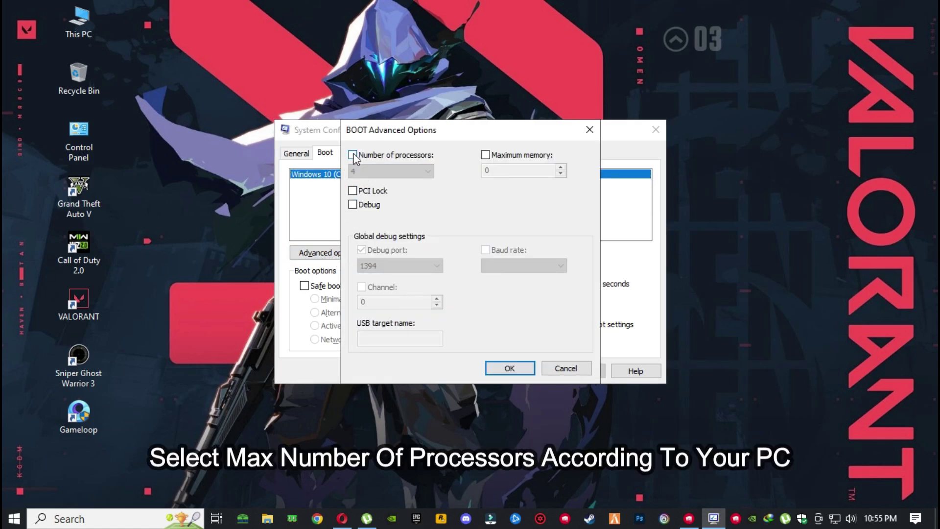
left_click(353, 156)
left_click(380, 169)
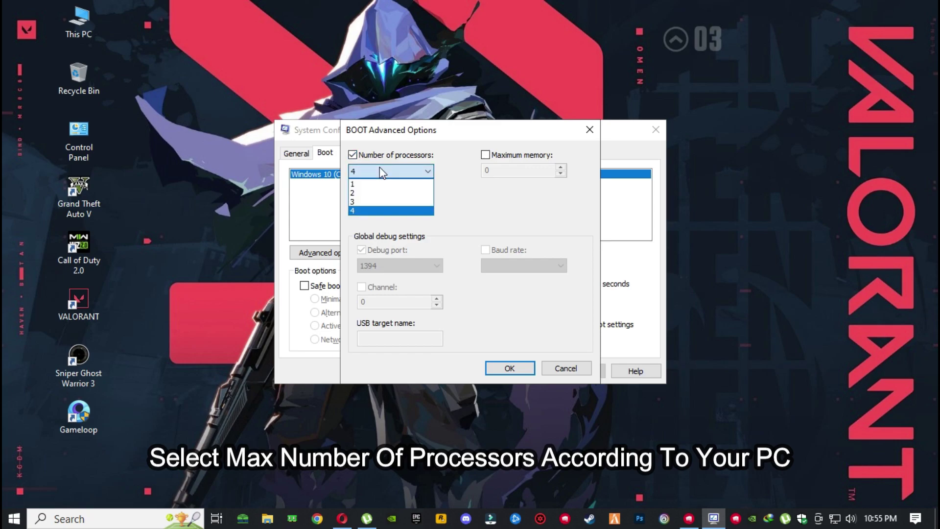
left_click(402, 211)
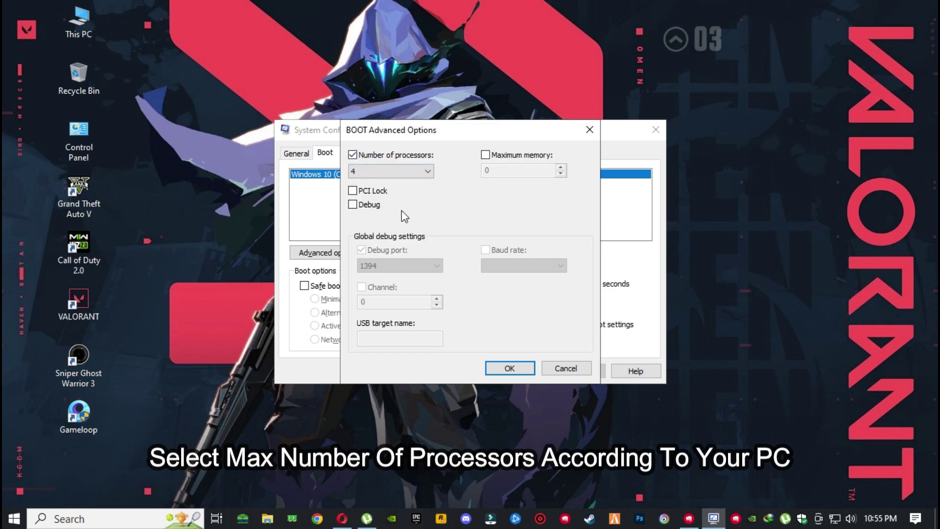
left_click(509, 368)
left_click(559, 368)
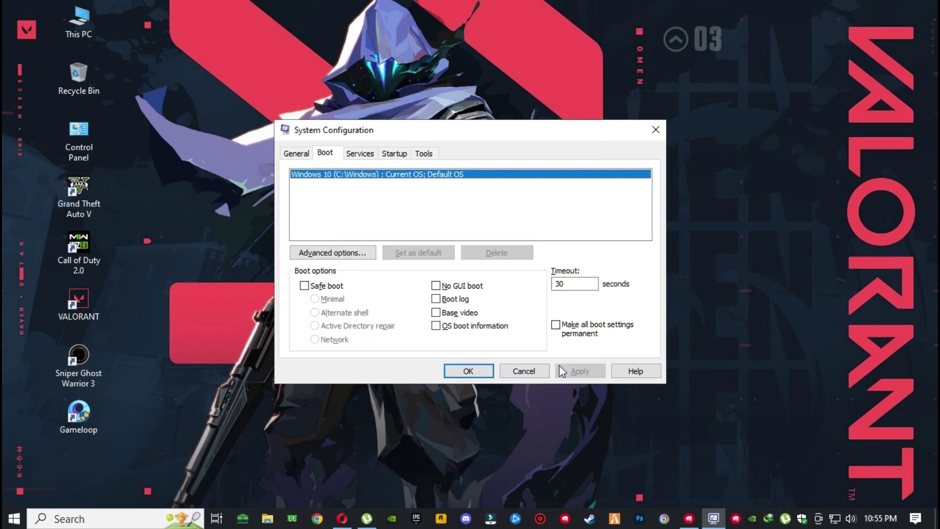
left_click(473, 373)
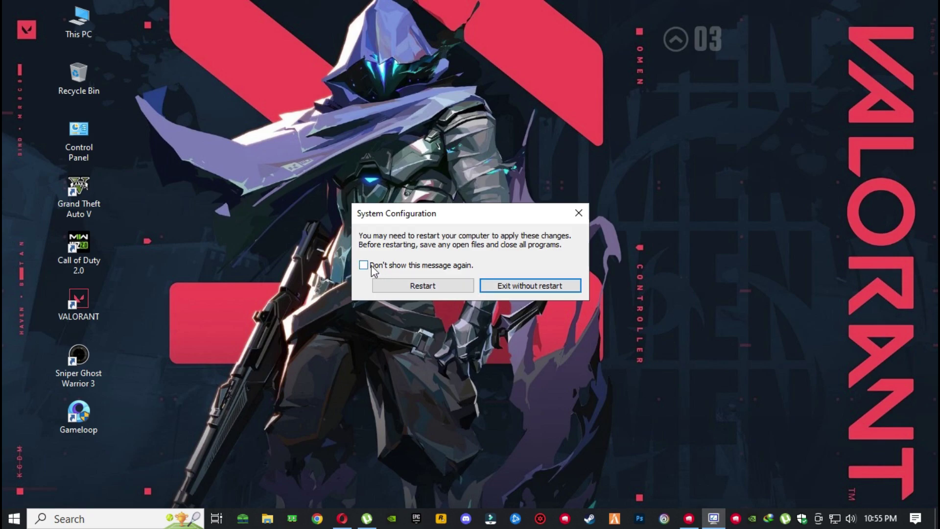
left_click(515, 288)
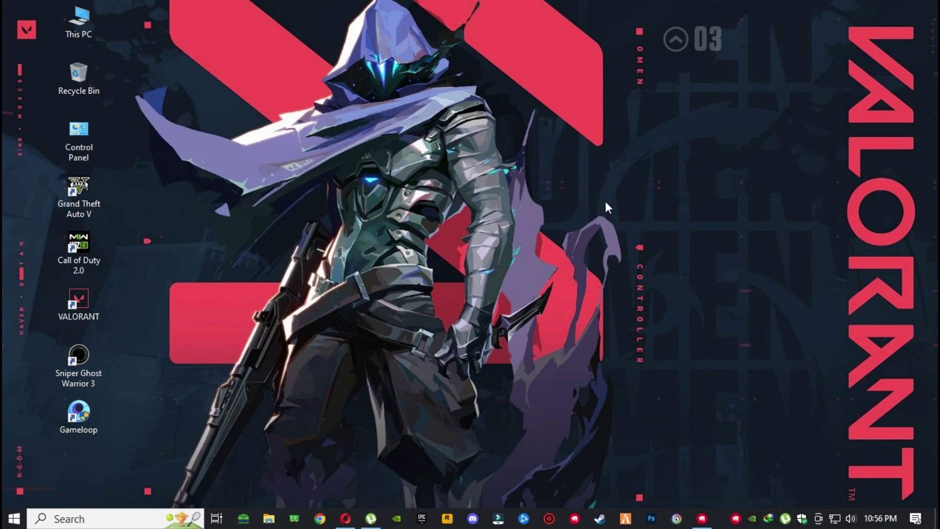
Step: Open the display's graphics settings and make sure hardware-accelerated GPU scheduling is on
right_click(605, 208)
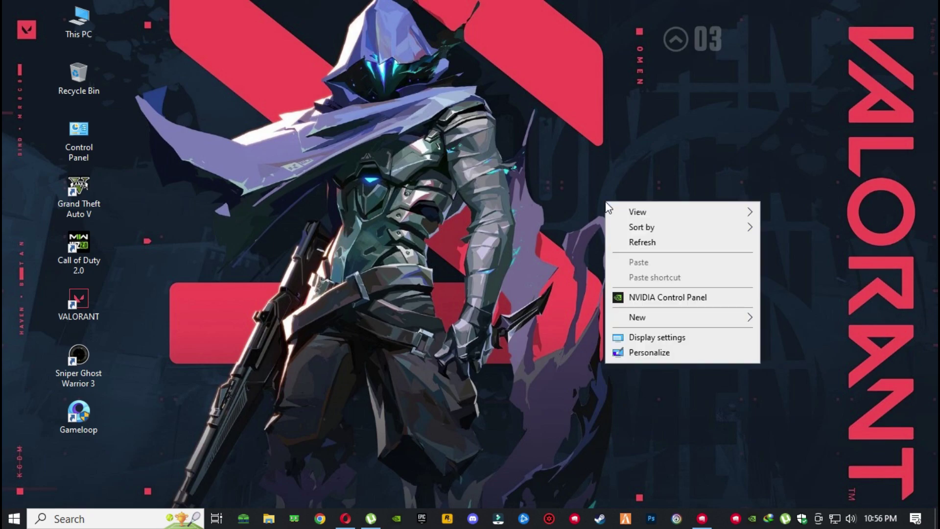
left_click(710, 337)
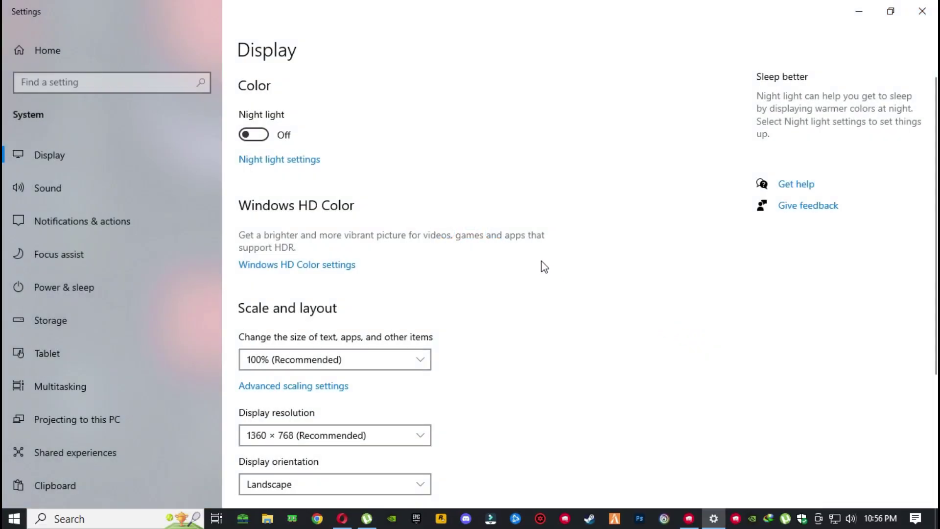
scroll(545, 267, "down", 4)
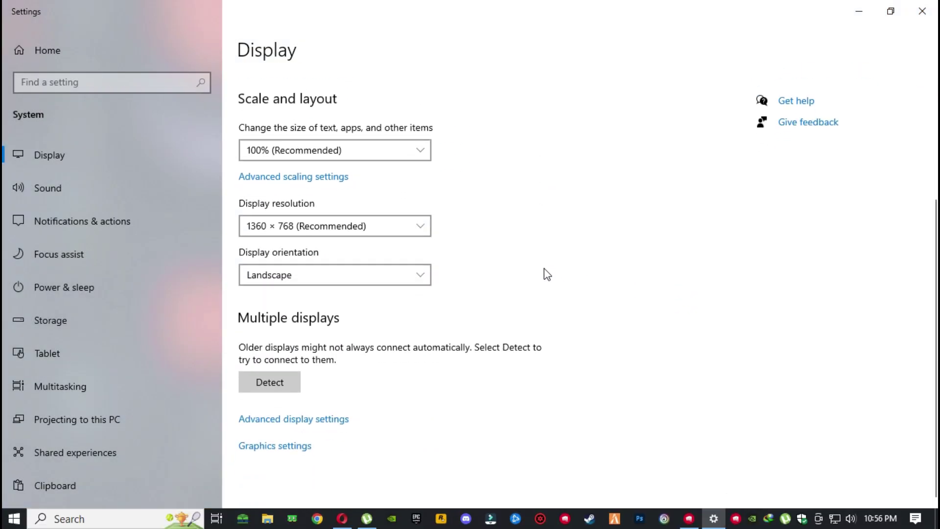
left_click(278, 448)
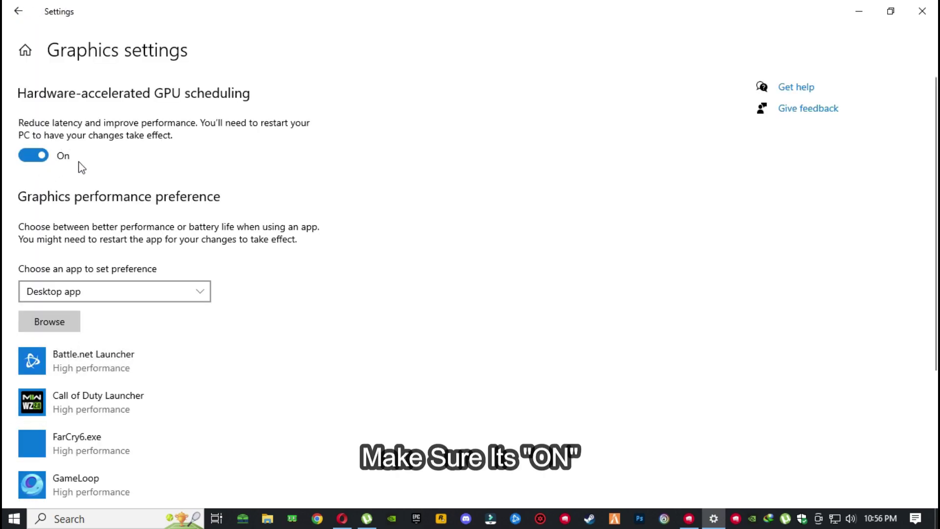
left_click(36, 157)
left_click(35, 157)
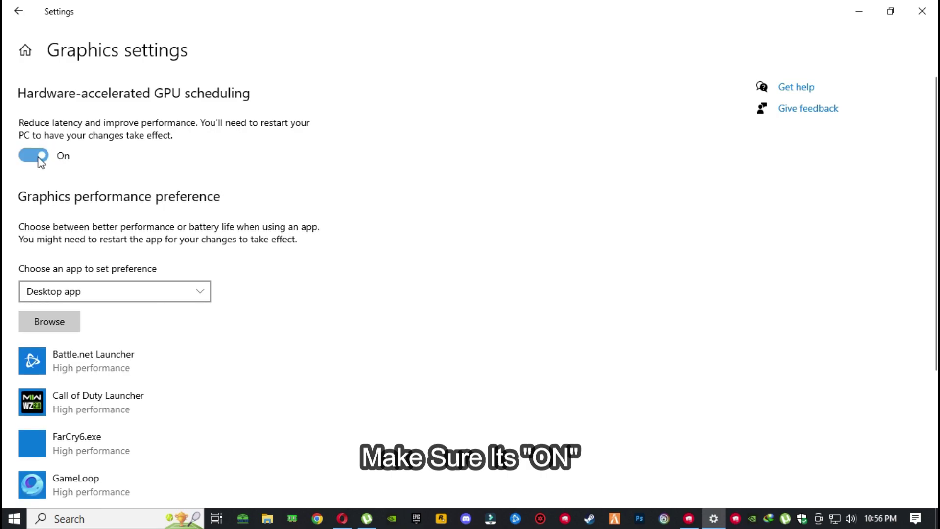
Step: Add RiotClientServices from E:\Valorant\Riot Games\Riot Client to the graphics performance preference apps
left_click(58, 319)
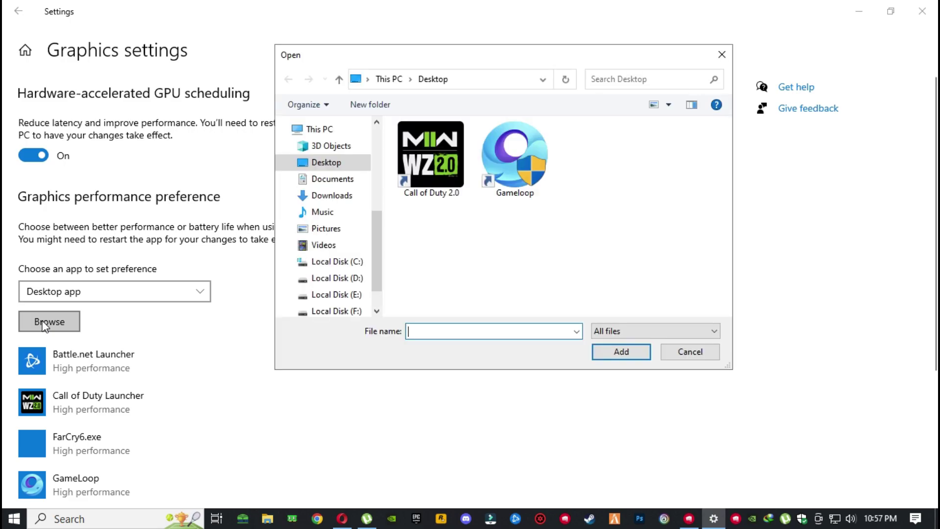
left_click(352, 295)
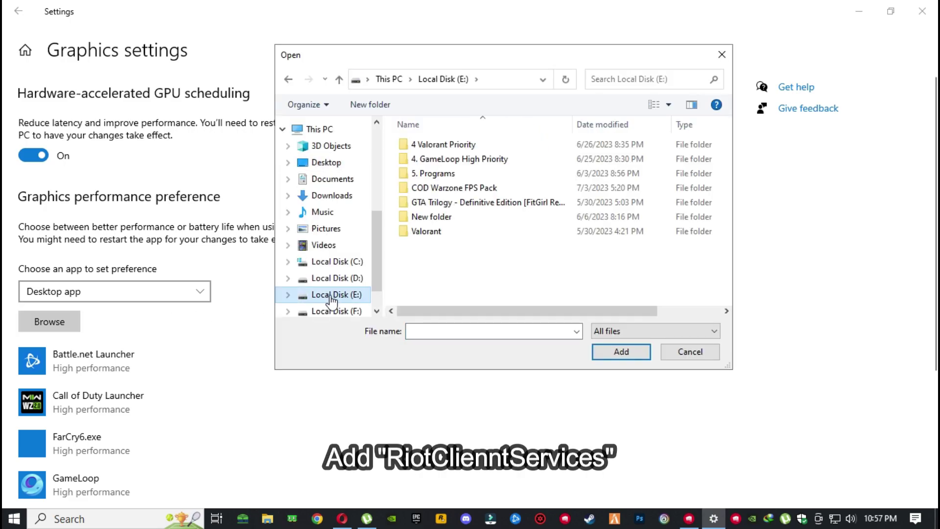
double_click(434, 232)
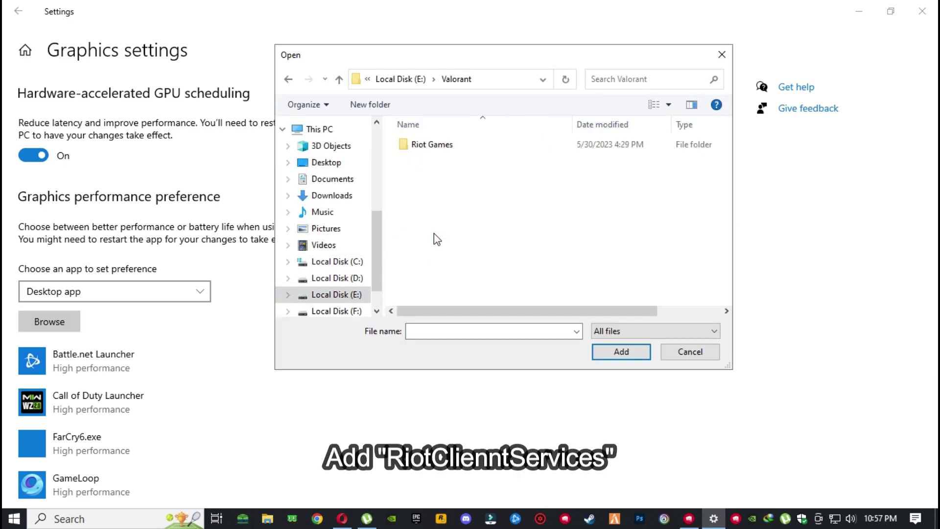
double_click(451, 145)
double_click(469, 147)
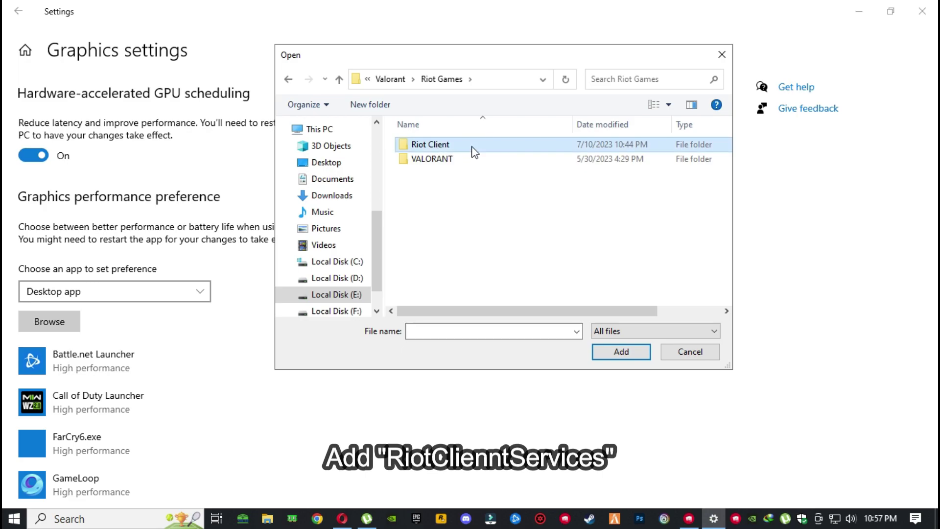
left_click(495, 190)
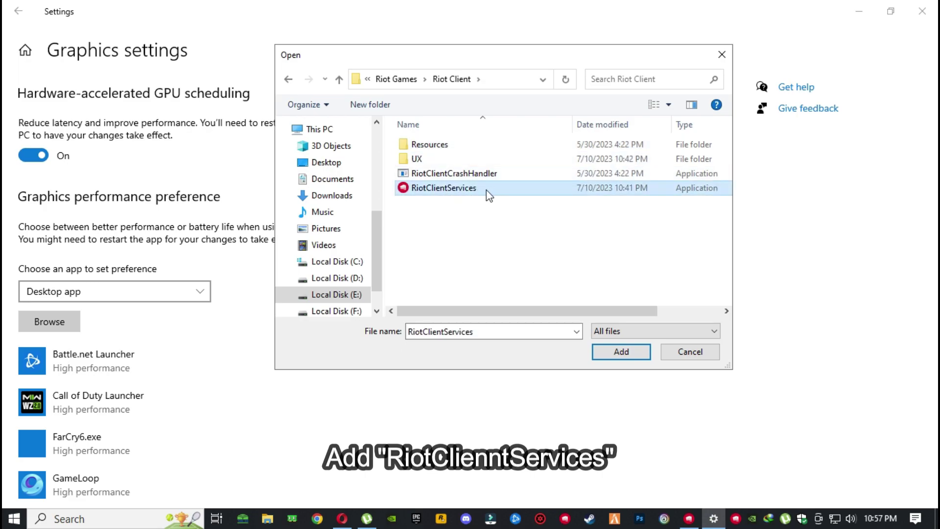
left_click(606, 351)
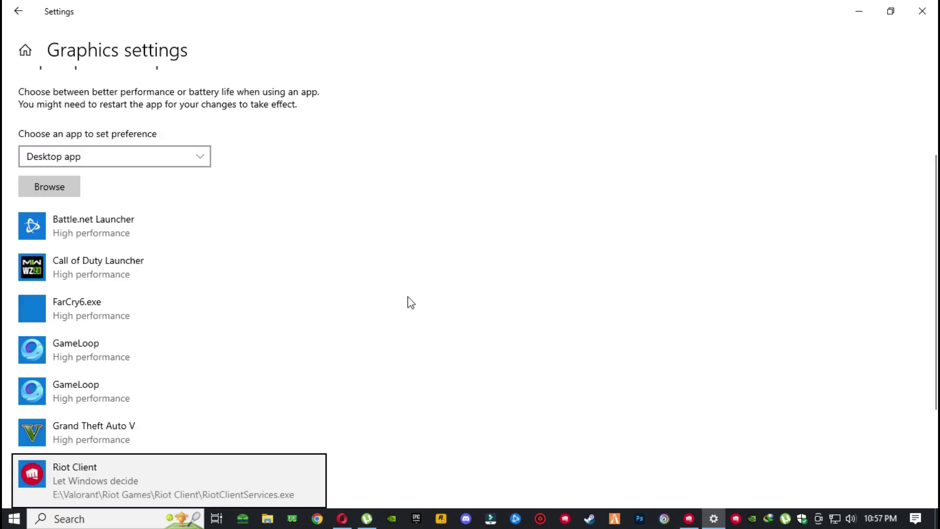
Step: Set the Riot Client's graphics preference to High performance and save it
scroll(384, 305, "down", 1)
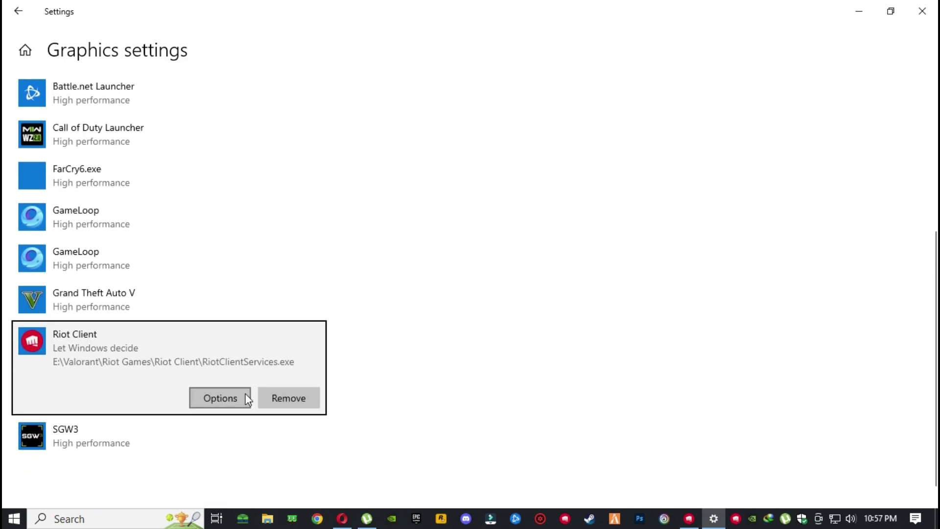
left_click(220, 398)
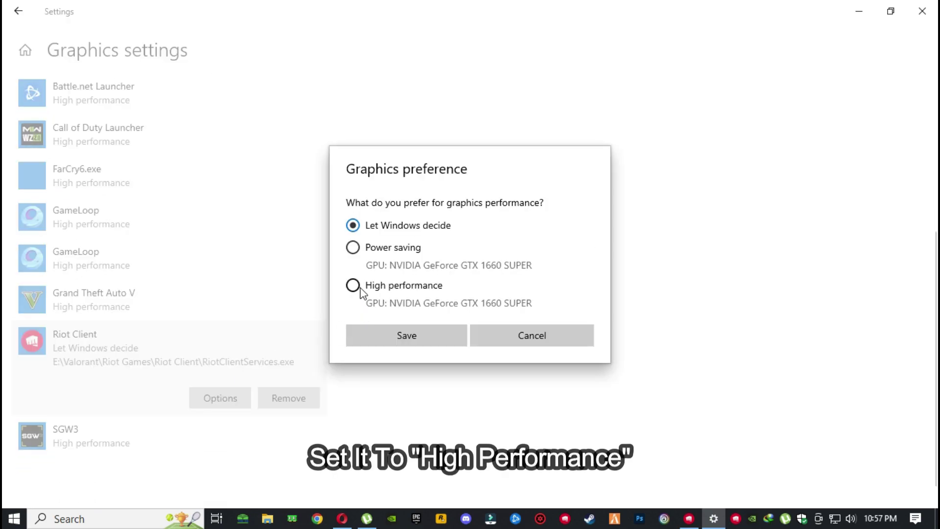
left_click(387, 285)
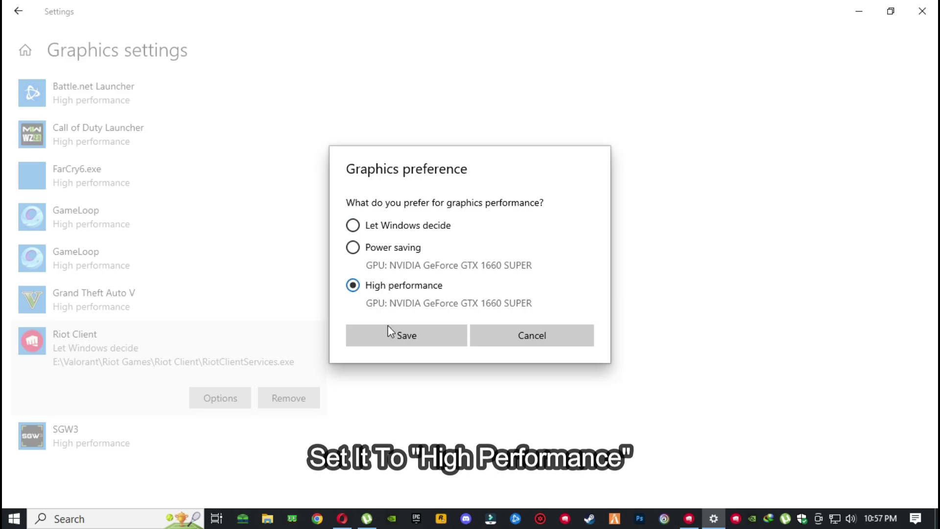
left_click(433, 336)
Step: Add the VALORANT application from E:\Valorant\Riot Games\VALORANT\live to the graphics performance preference apps
scroll(385, 308, "up", 5)
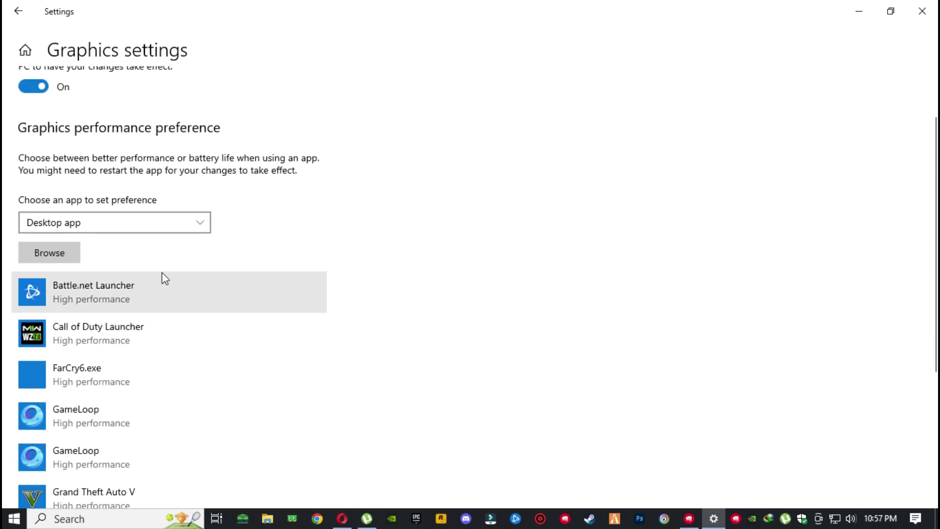
left_click(63, 264)
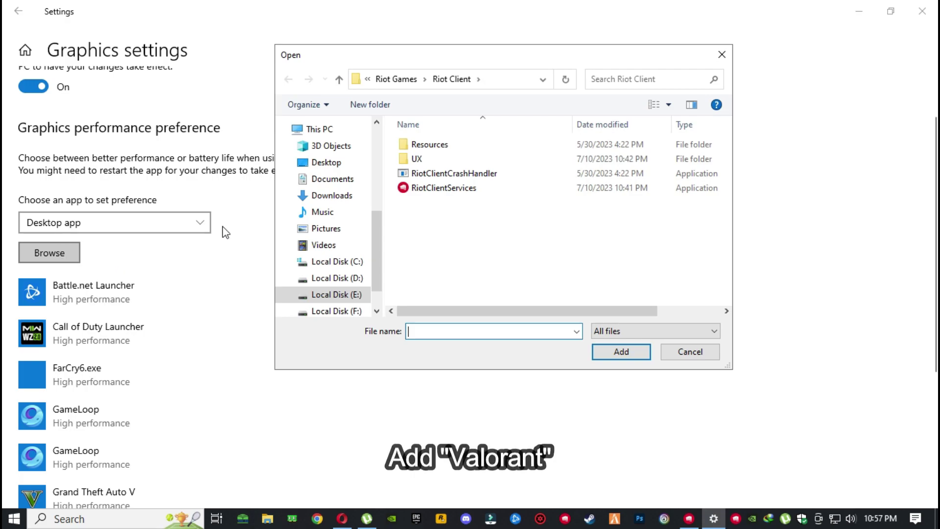
left_click(416, 79)
left_click(481, 159)
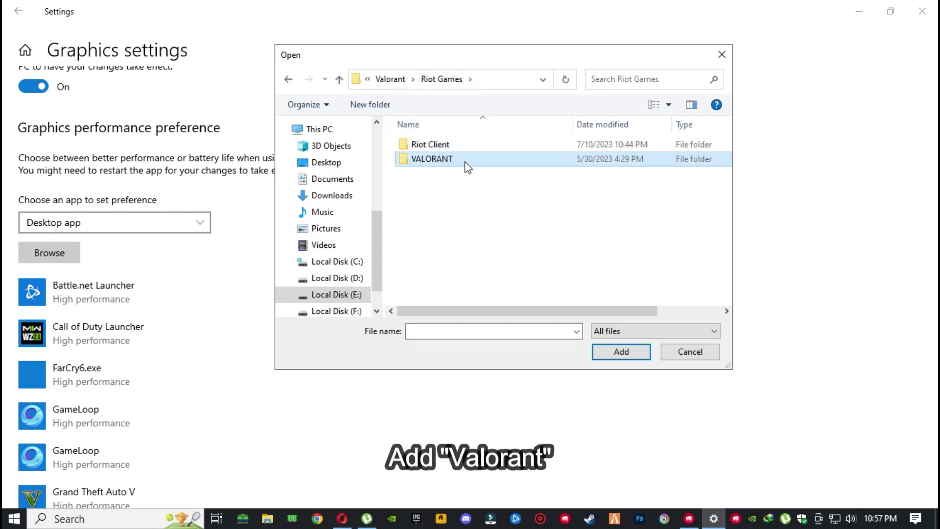
double_click(466, 167)
double_click(443, 151)
left_click(455, 174)
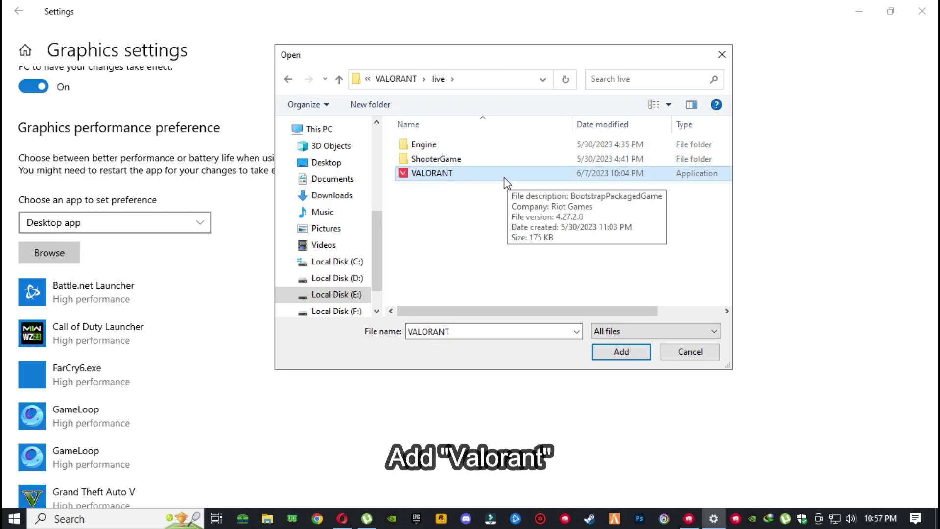
left_click(625, 352)
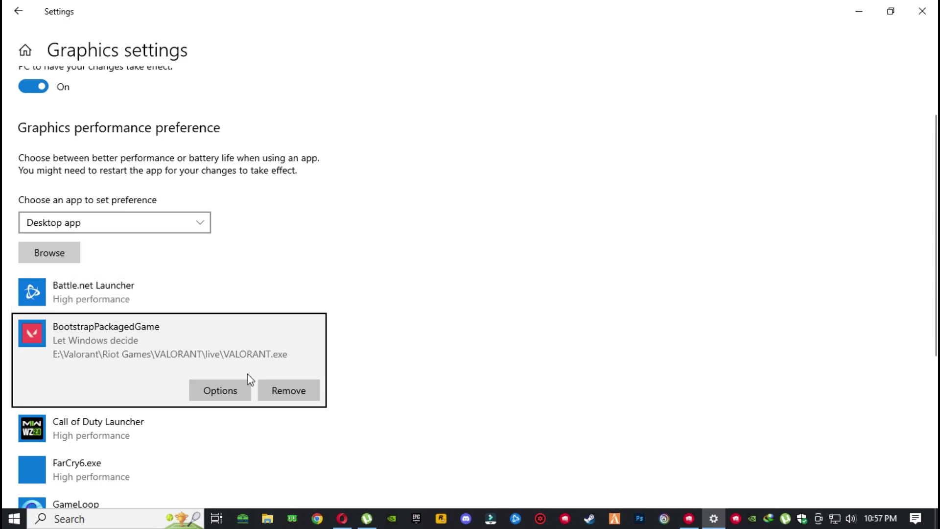
Step: Set the graphics preference of VALORANT.exe to High performance, save it, and close the Settings window
left_click(225, 392)
left_click(353, 286)
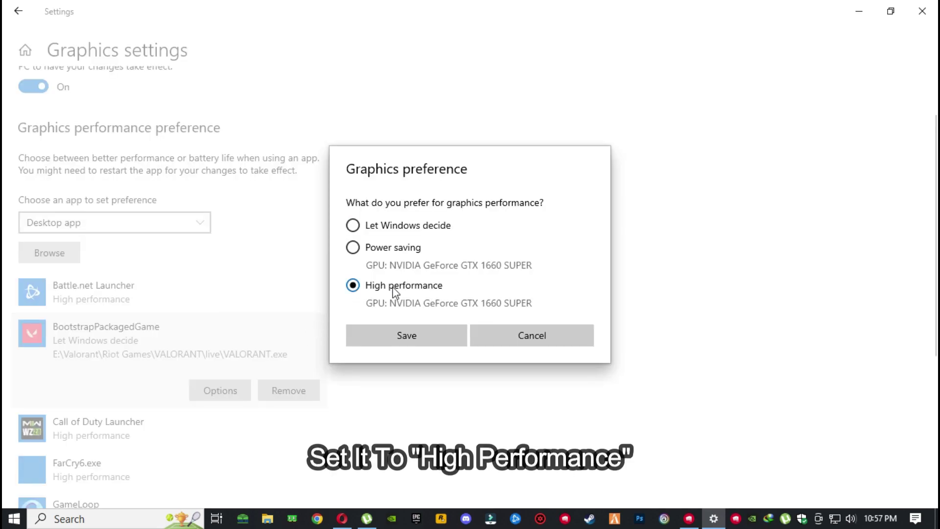
left_click(408, 336)
left_click(922, 11)
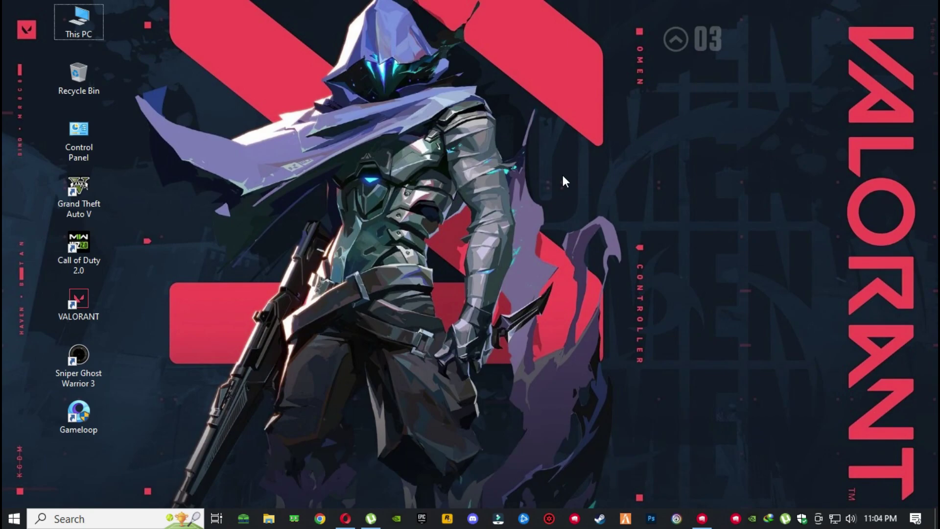
Step: Open the AppData folder through the Run command appdata
key("super+r")
type("appdat")
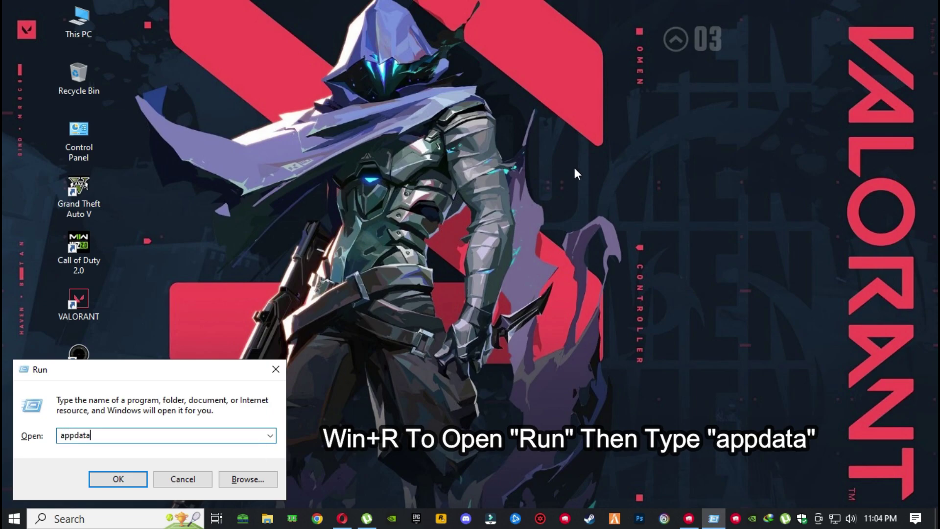
key("Return")
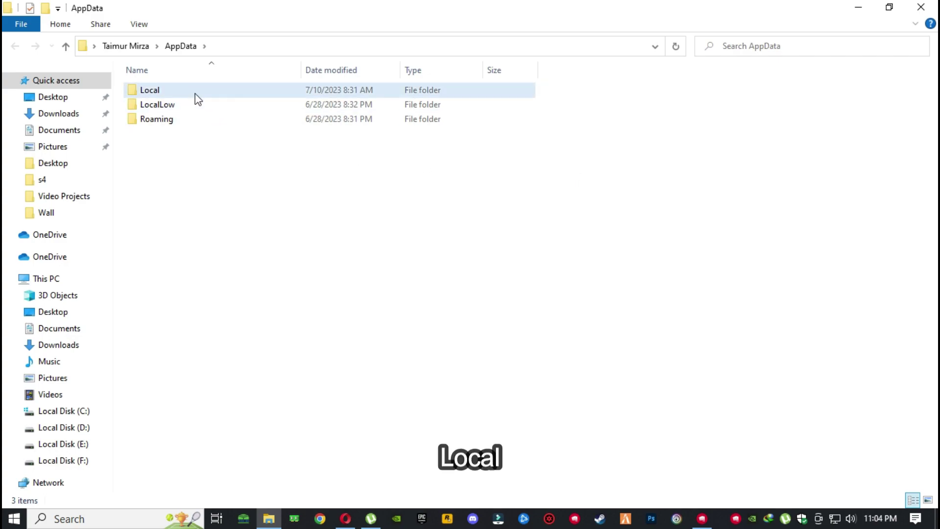
Step: Open the Local\VALORANT\Saved\Config folder inside AppData
left_click(212, 92)
double_click(228, 92)
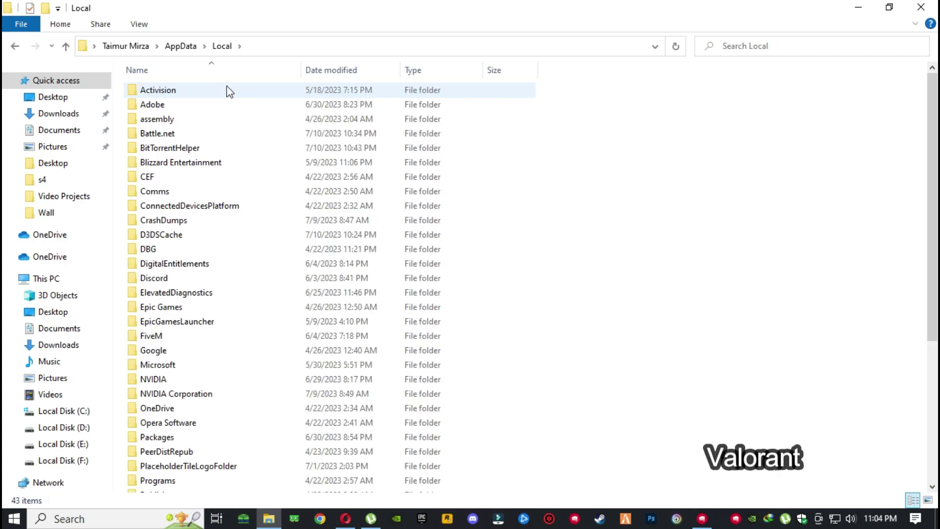
key("v")
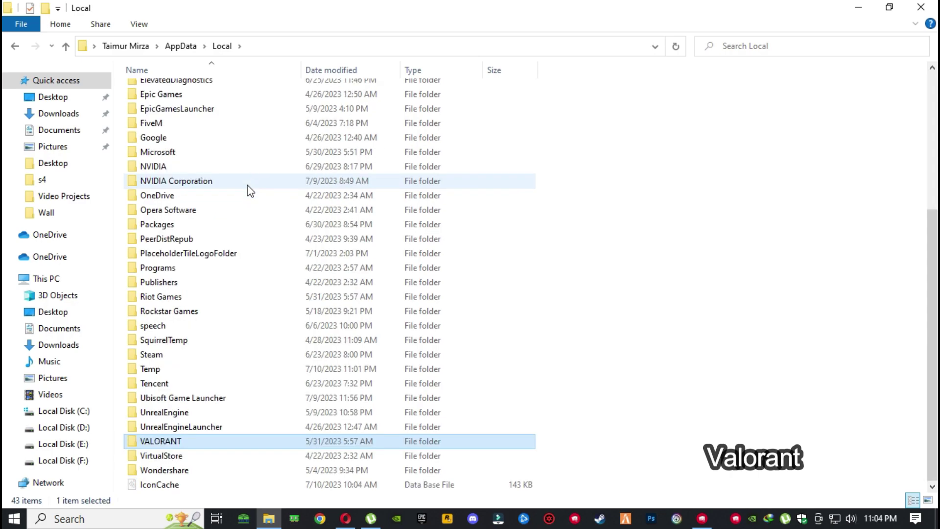
double_click(225, 440)
left_click(228, 92)
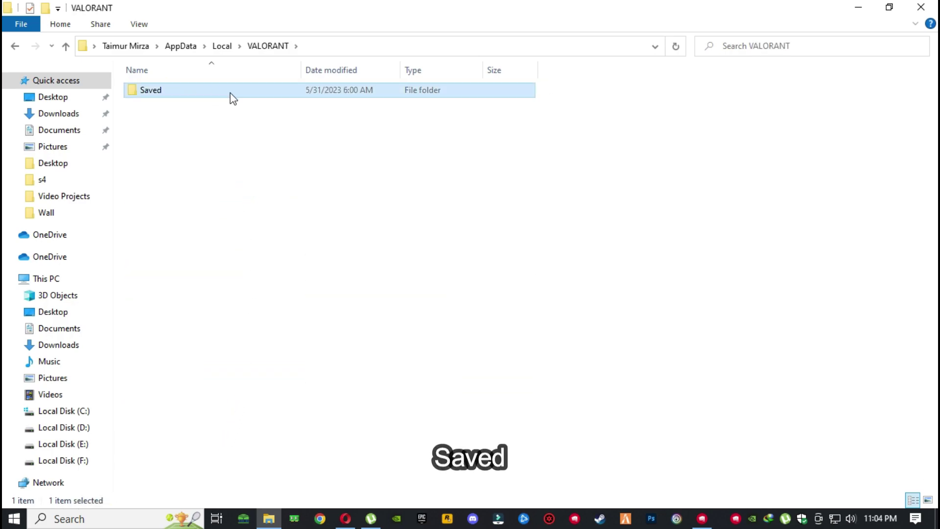
double_click(222, 100)
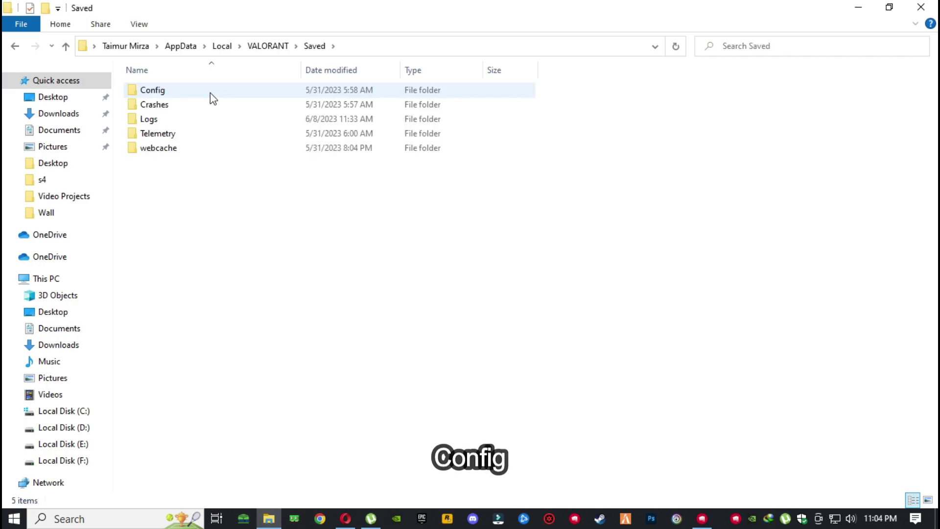
left_click(208, 94)
double_click(216, 90)
Step: Open the GameUserSettings file from the Windows subfolder of the account folder ending in "-eu"
left_click(200, 93)
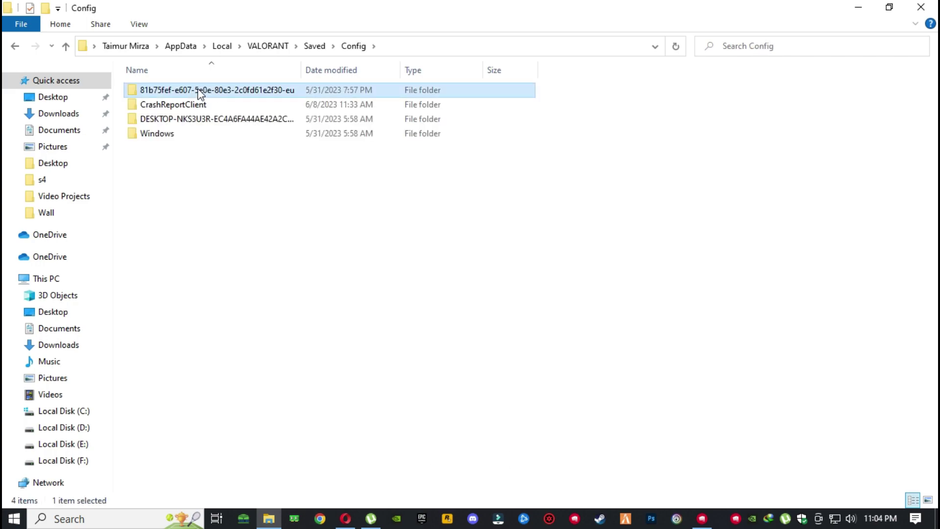
double_click(239, 96)
left_click(200, 95)
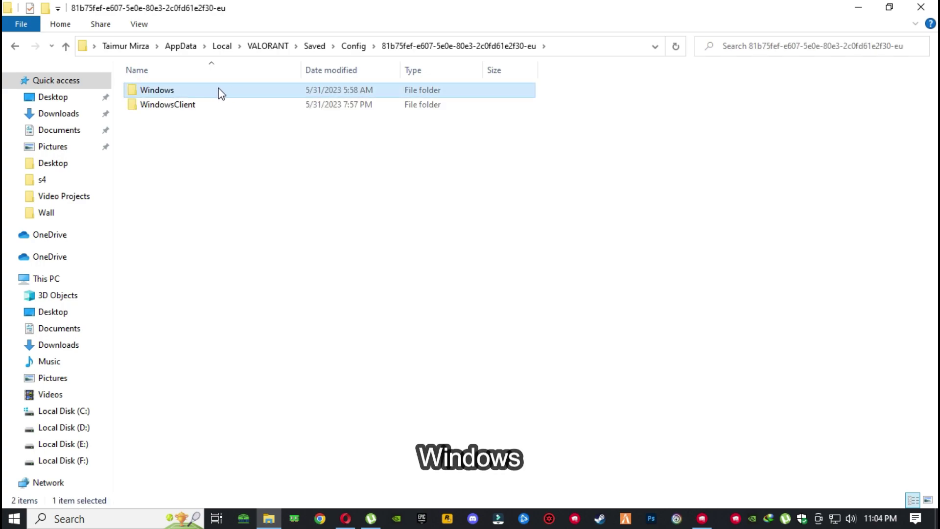
double_click(226, 93)
left_click(215, 90)
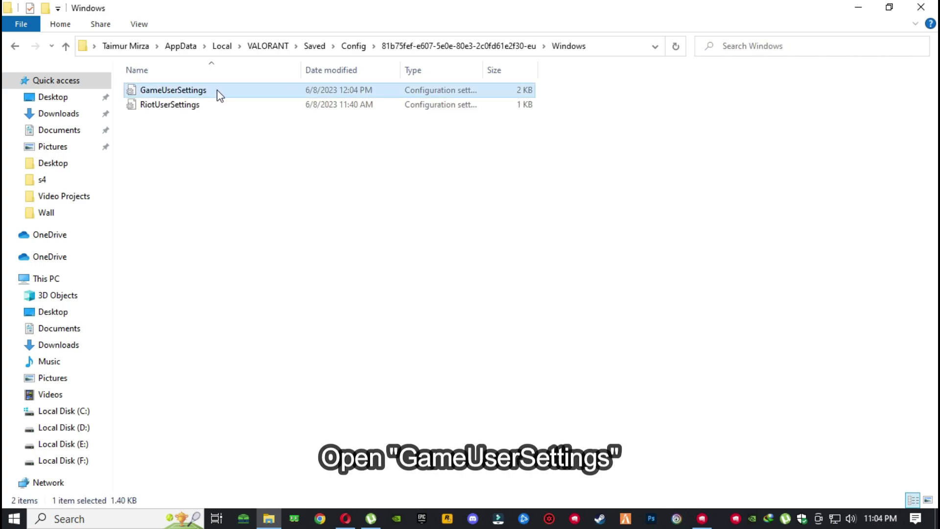
double_click(239, 91)
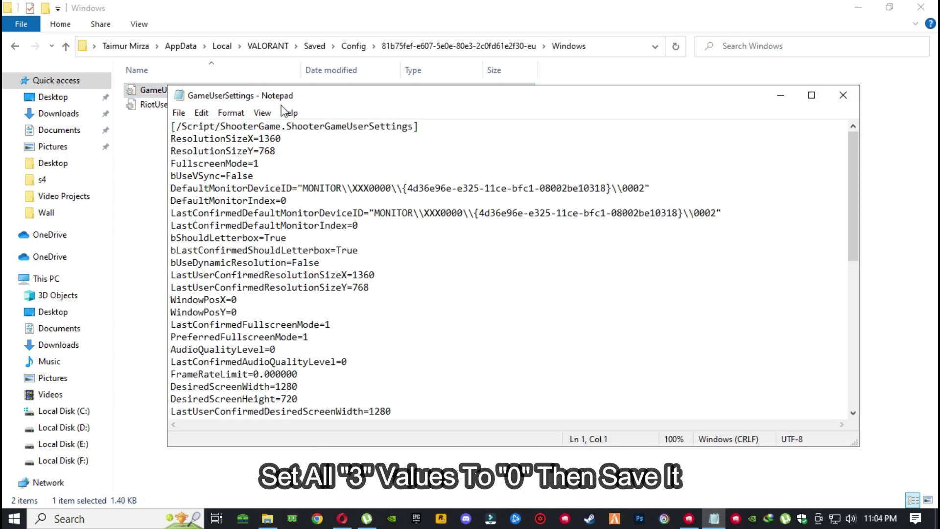
Step: Set sg.ViewDistanceQuality and sg.AntiAliasingQuality to 0 under ScalabilityGroups, with the Notepad window maximized
scroll(399, 277, "down", 7)
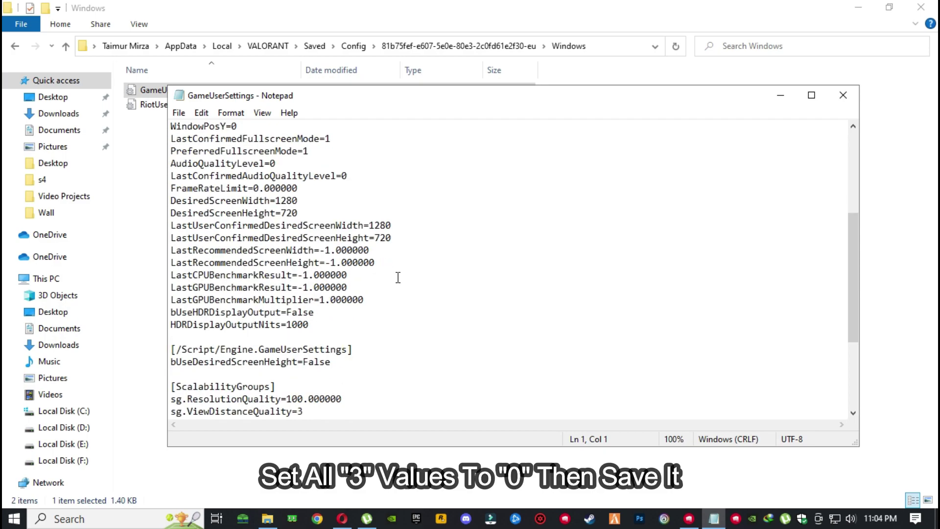
scroll(400, 273, "down", 2)
left_click(305, 263)
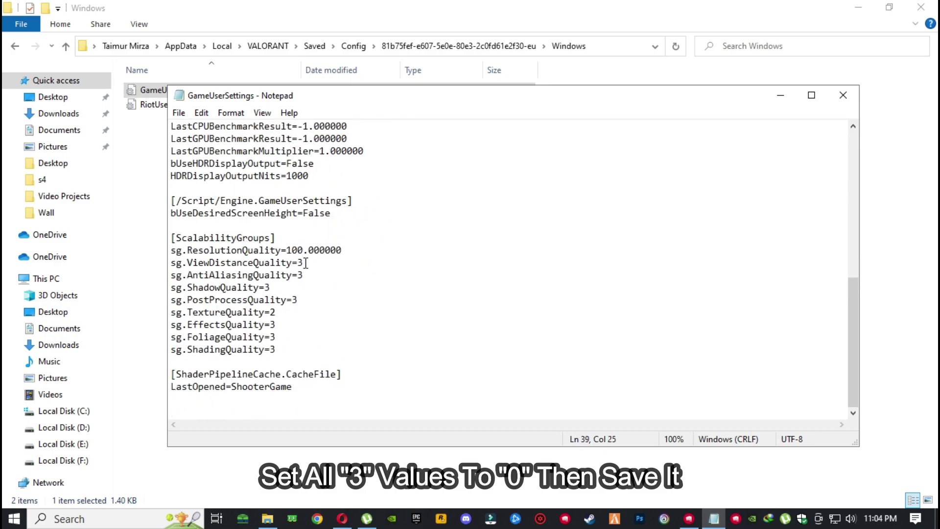
left_click(811, 95)
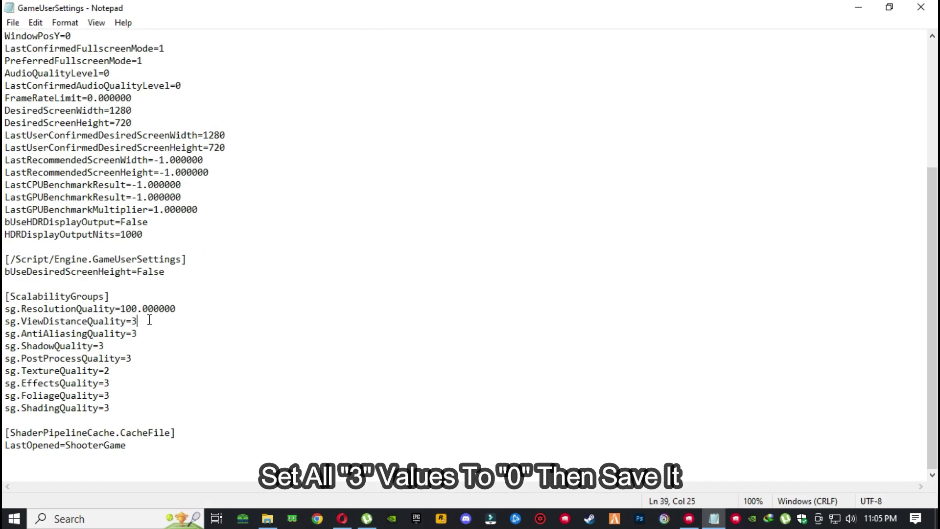
key("BackSpace")
type("0")
left_click(146, 334)
key("BackSpace")
type("0")
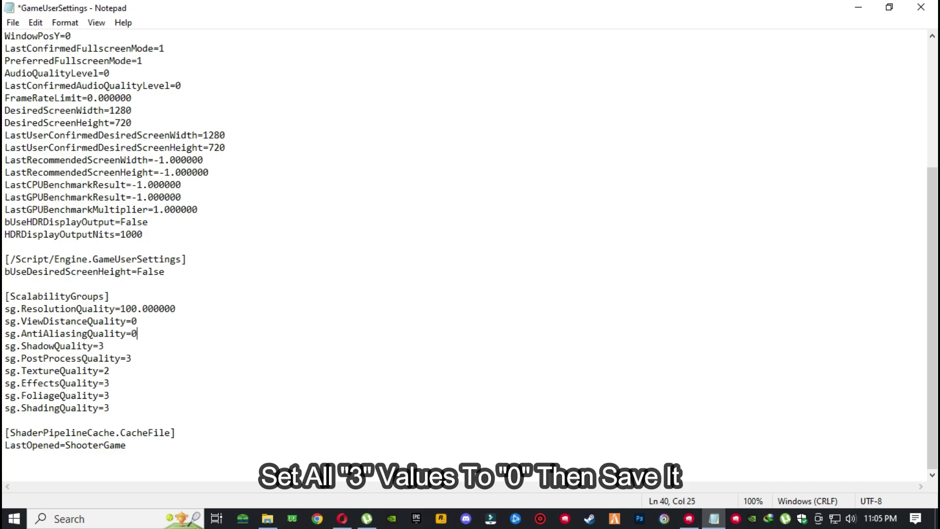
Step: Set sg.ShadowQuality and sg.PostProcessQuality to 0 in the ScalabilityGroups section
left_click(133, 345)
key("BackSpace")
type("0")
left_click(144, 360)
key("BackSpace")
type("0")
Step: Set sg.EffectsQuality, sg.FoliageQuality and sg.ShadingQuality to 0 in the ScalabilityGroups section
left_click(118, 383)
key("BackSpace")
type("0")
left_click(125, 396)
key("BackSpace")
type("0")
key("BackSpace")
type("0")
Step: Save the GameUserSettings file and close both Notepad and the File Explorer window
left_click(13, 22)
mouse_move(35, 22)
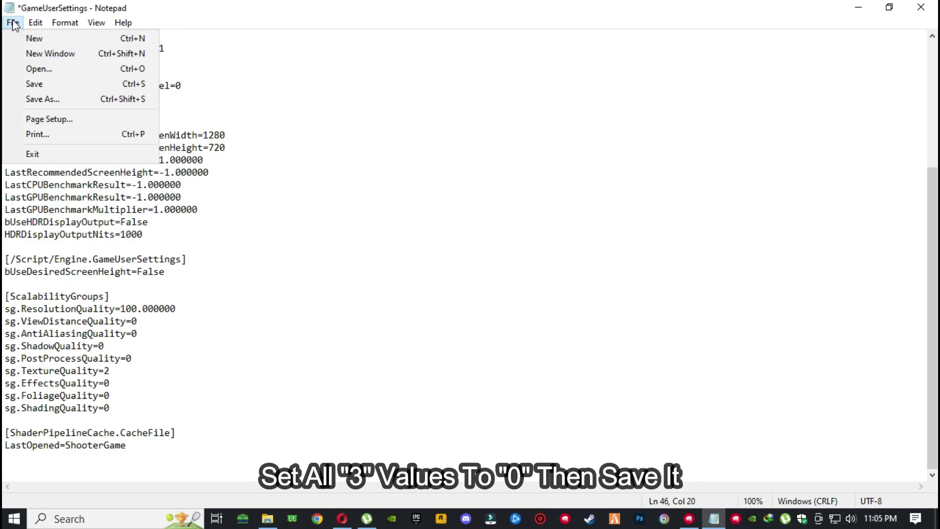
left_click(75, 87)
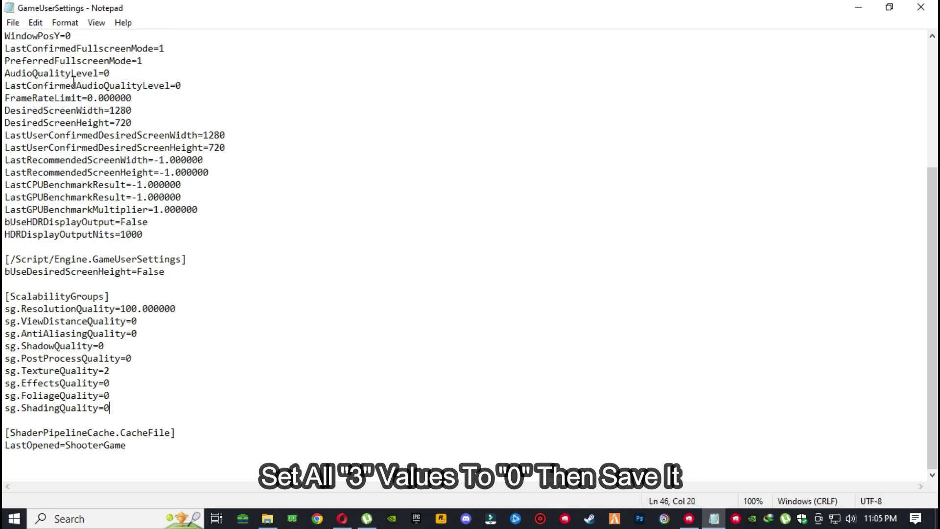
left_click(920, 7)
left_click(918, 8)
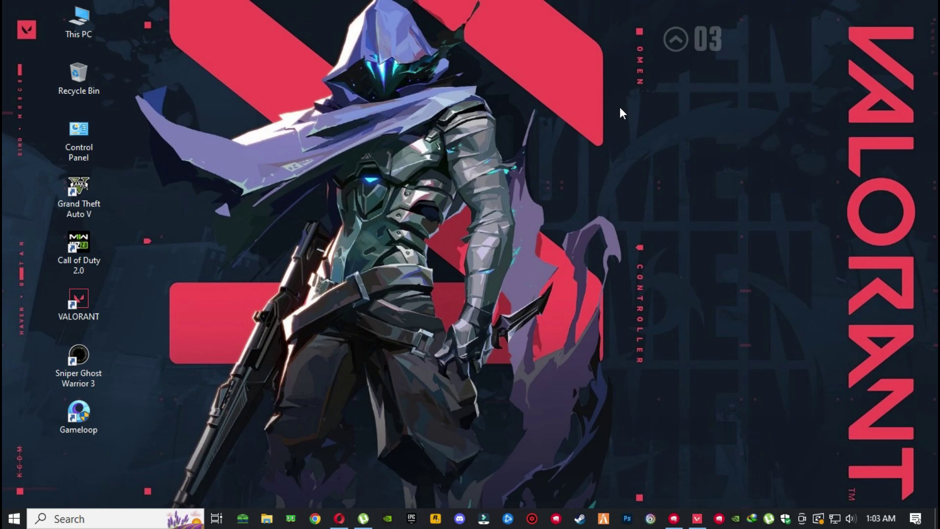
Step: Open Task Manager in a maximized window and display the detailed process list
right_click(213, 518)
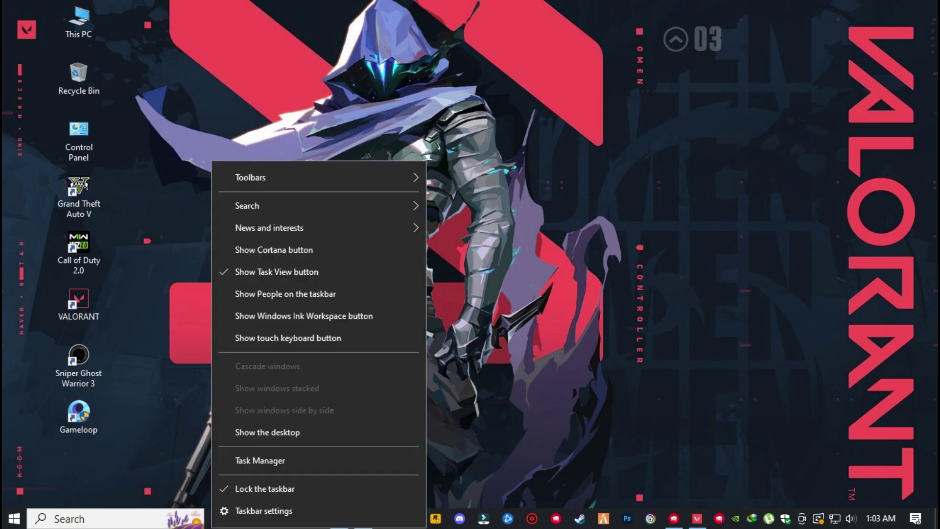
left_click(310, 461)
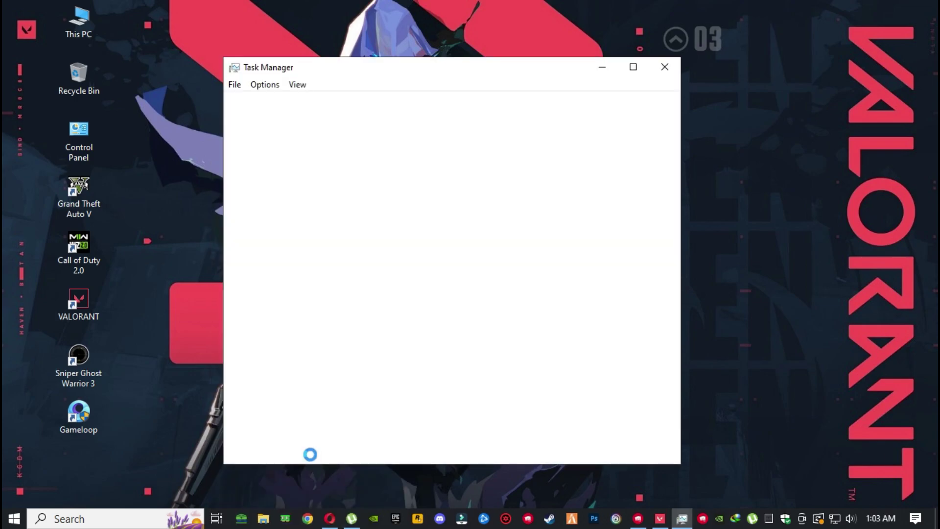
left_click(632, 73)
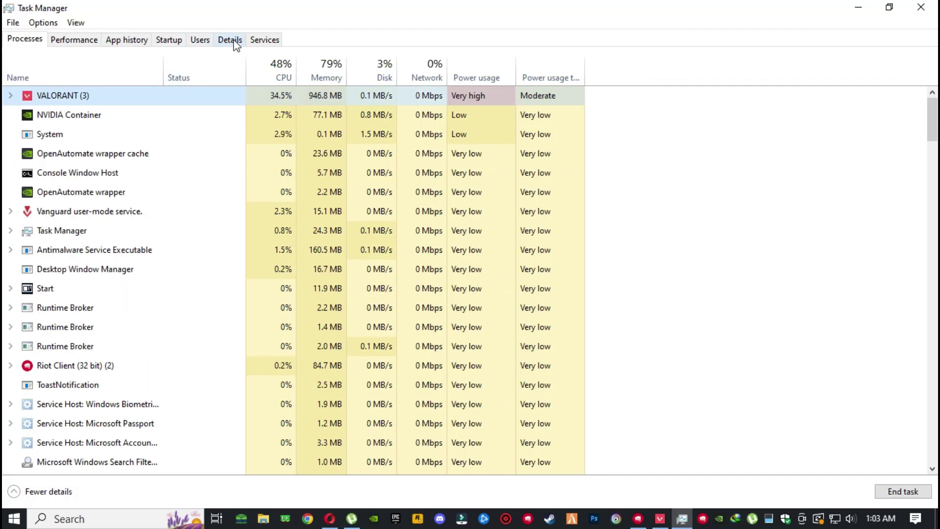
left_click(230, 40)
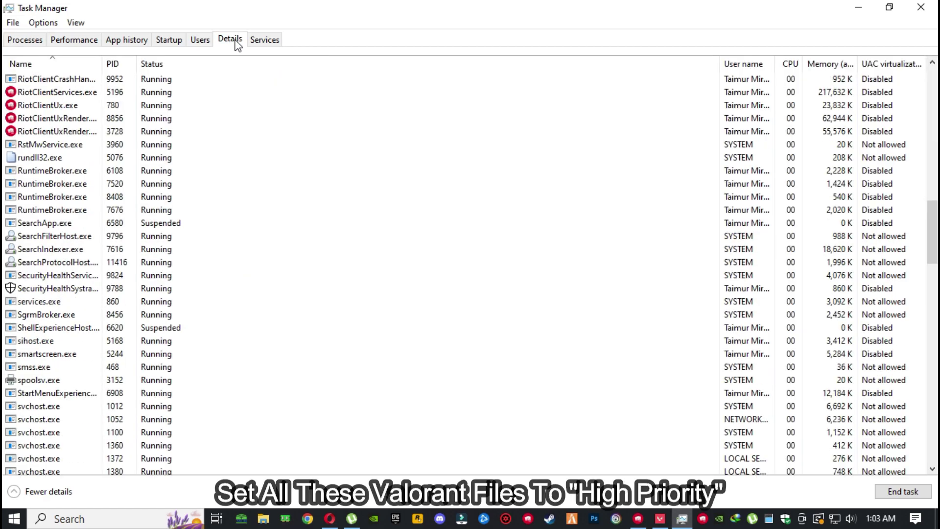
Step: Set the priority of the VALORANT-Win64-Shipping.exe process to High and accept the change
scroll(178, 247, "down", 15)
scroll(179, 248, "down", 20)
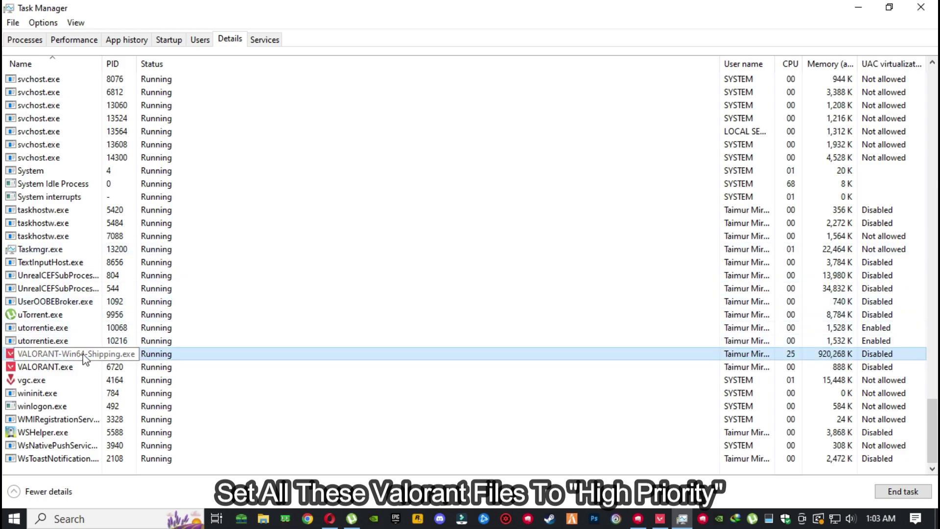
right_click(129, 351)
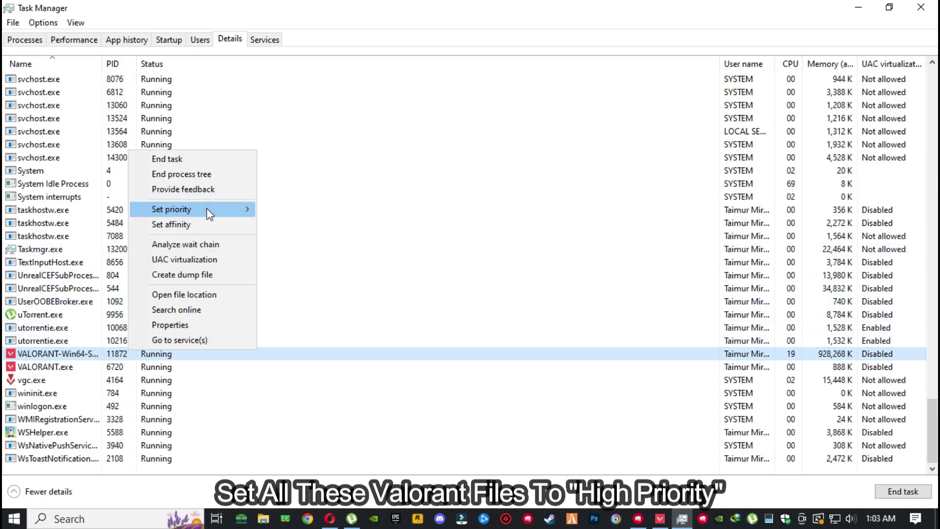
mouse_move(242, 208)
left_click(288, 225)
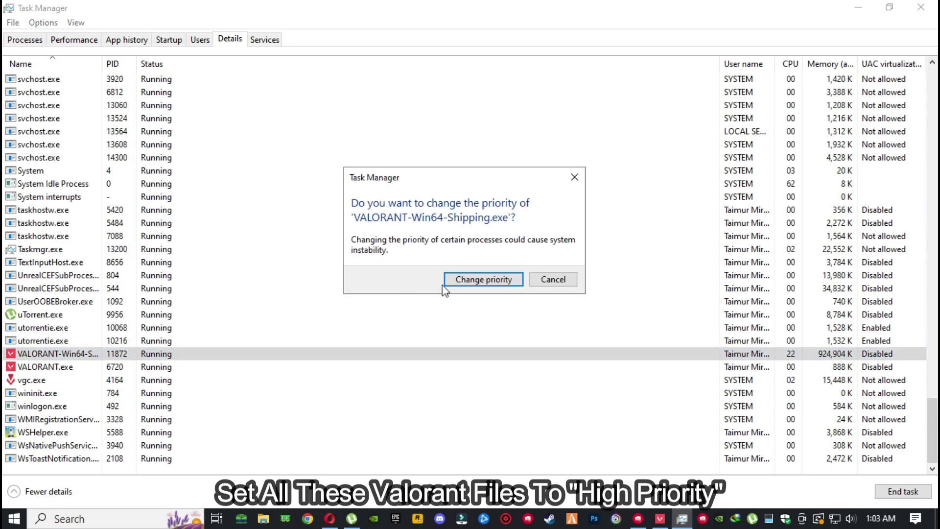
left_click(477, 283)
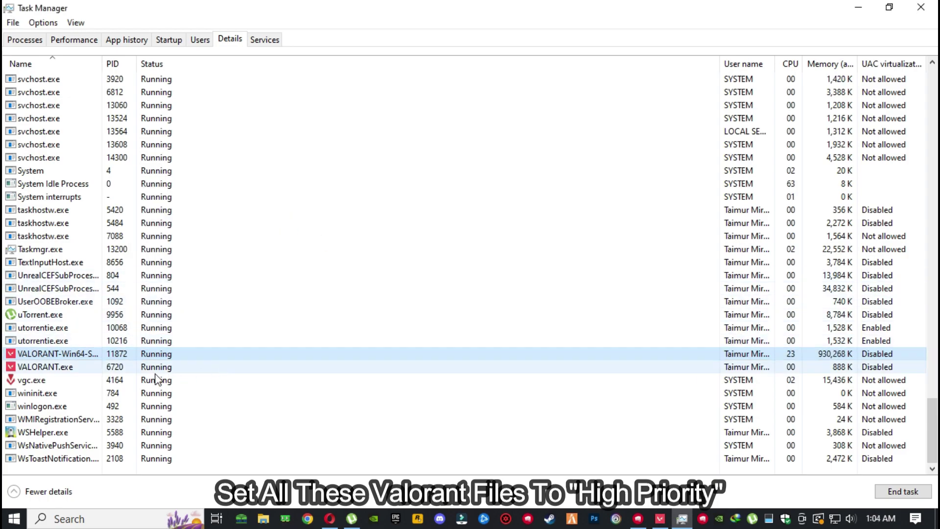
Step: Set the priority of the VALORANT.exe process to High and accept the change
left_click(69, 369)
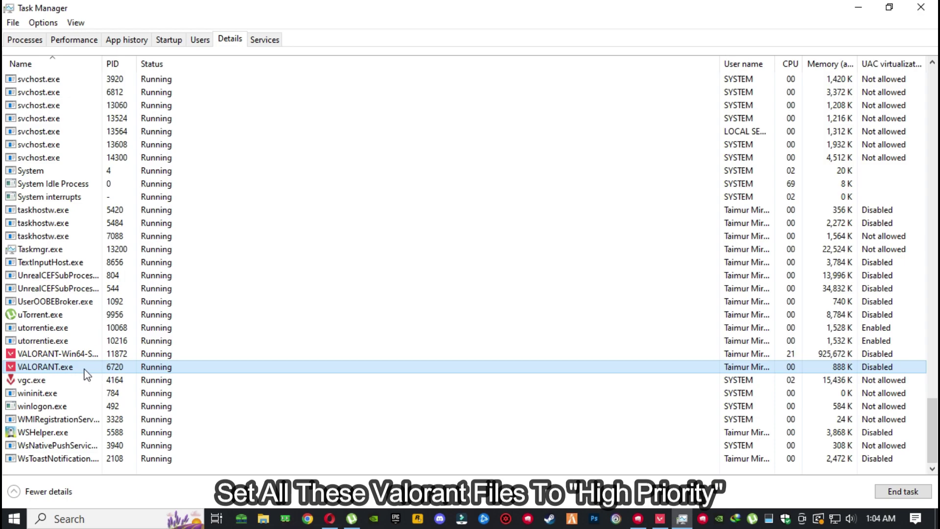
right_click(85, 369)
mouse_move(151, 230)
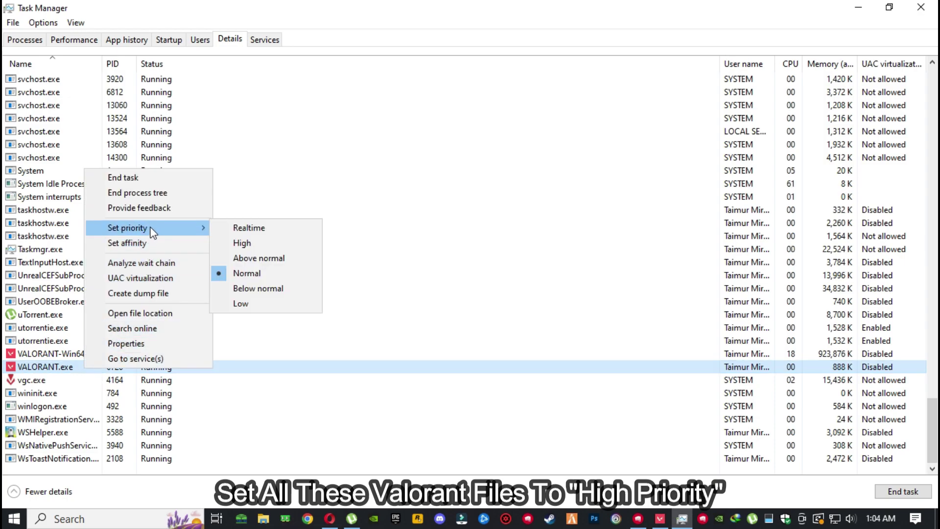
left_click(246, 243)
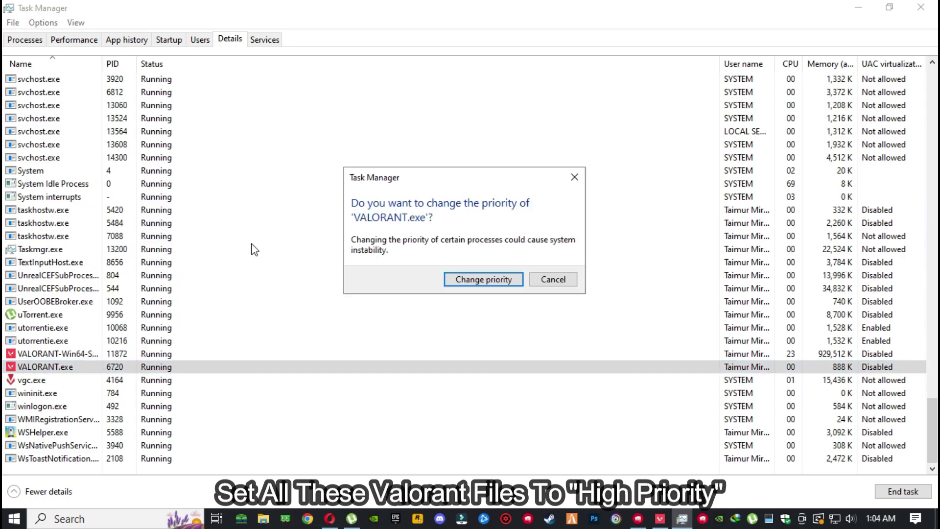
left_click(479, 282)
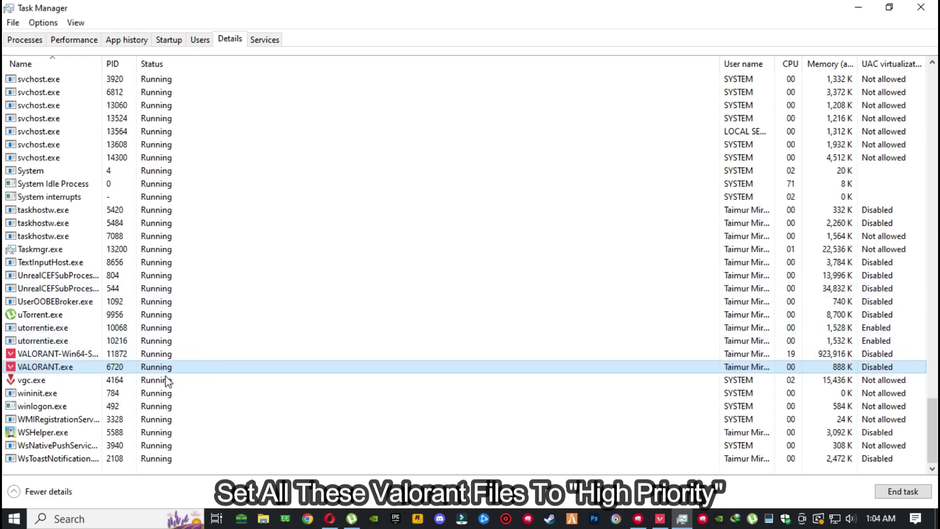
Step: Set the priority of the vgc.exe process to High, accept the change, and close Task Manager
left_click(126, 380)
right_click(126, 380)
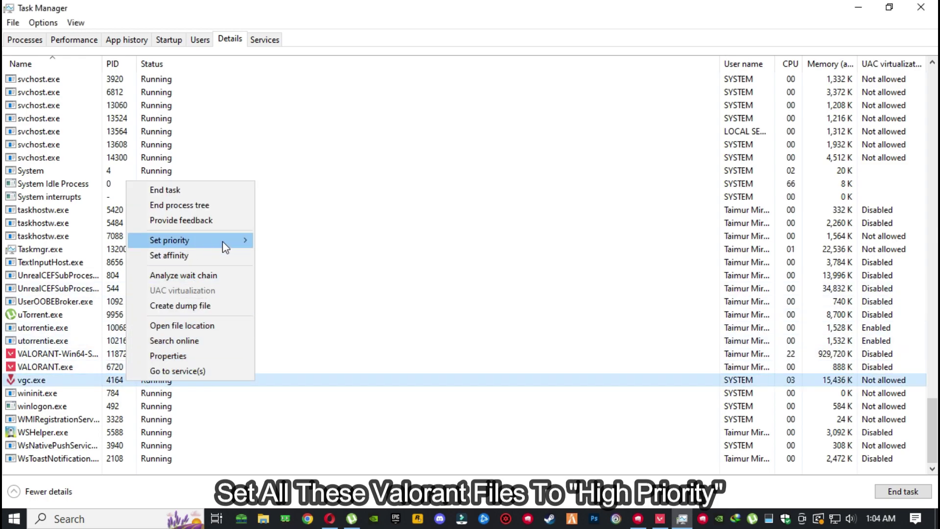
mouse_move(221, 242)
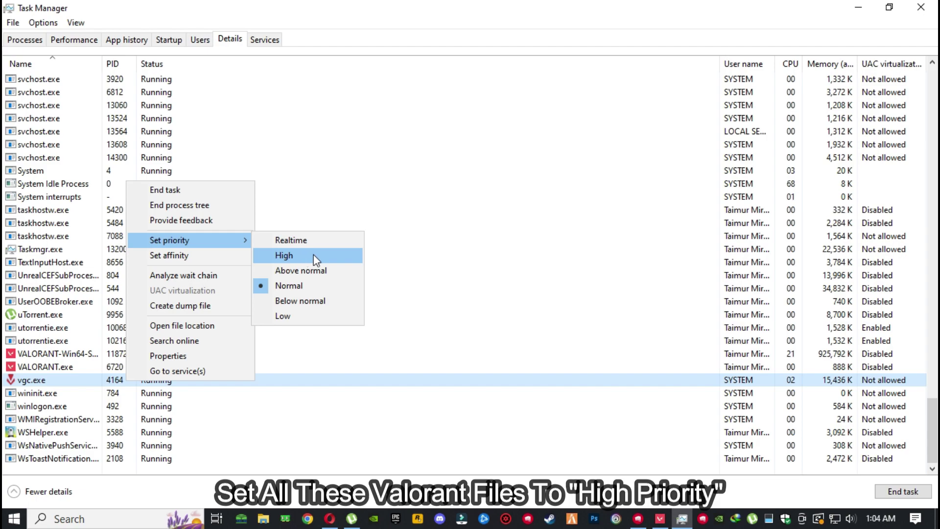
left_click(313, 255)
left_click(469, 269)
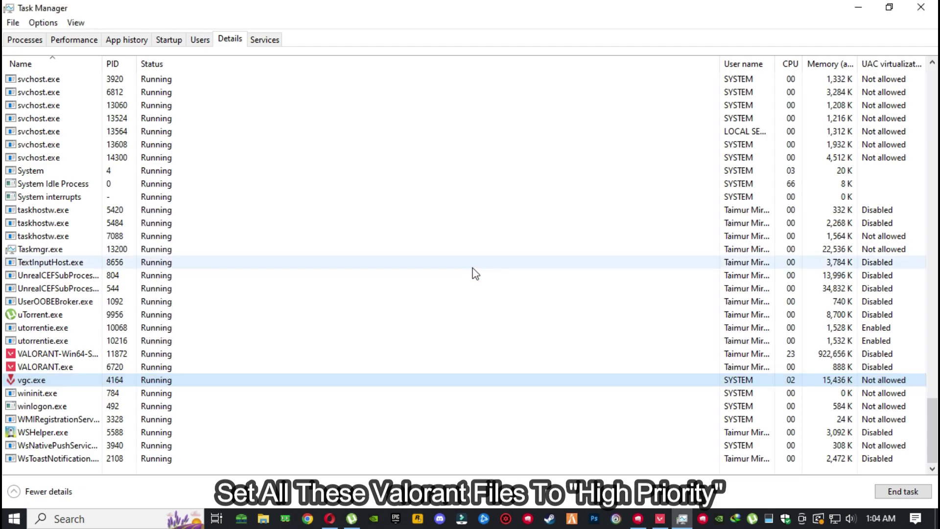
left_click(922, 8)
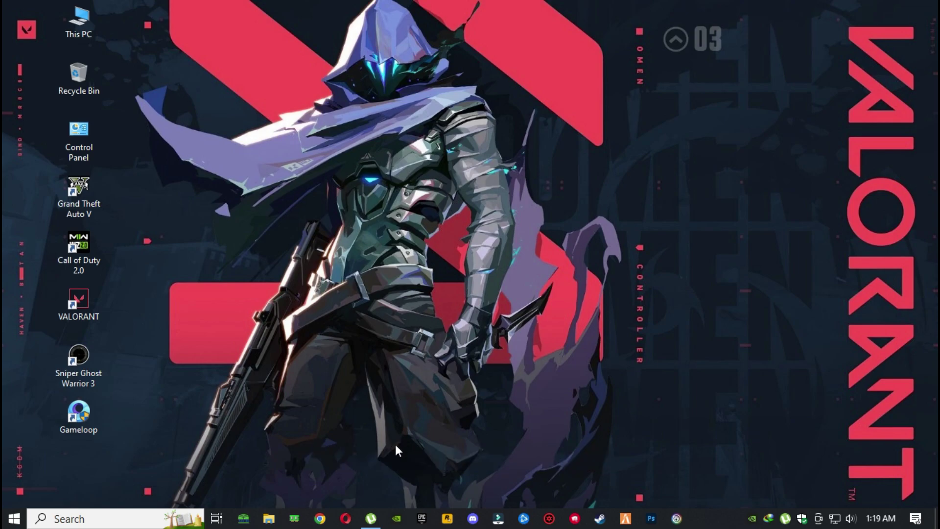
Step: Switch to GeForce Experience, dismiss the .NET Framework error with Quit, and check for graphics driver updates
left_click(395, 520)
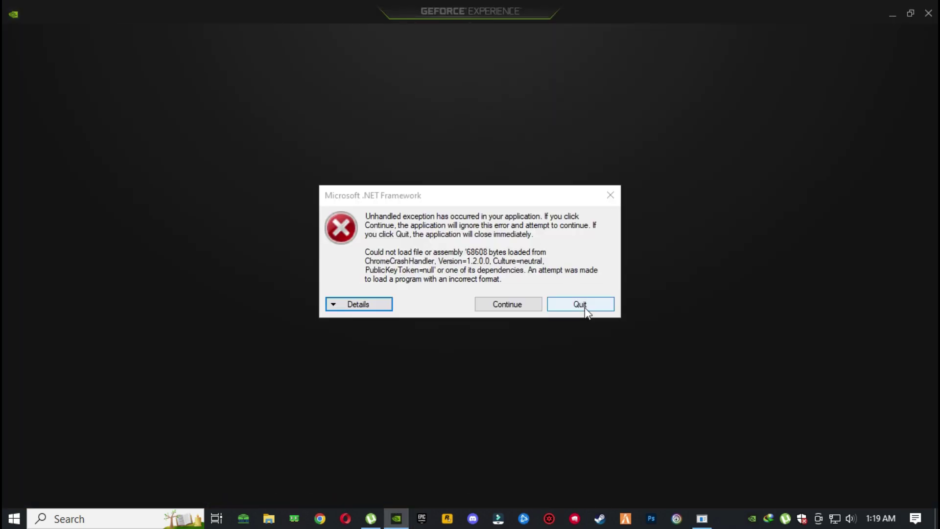
left_click(586, 304)
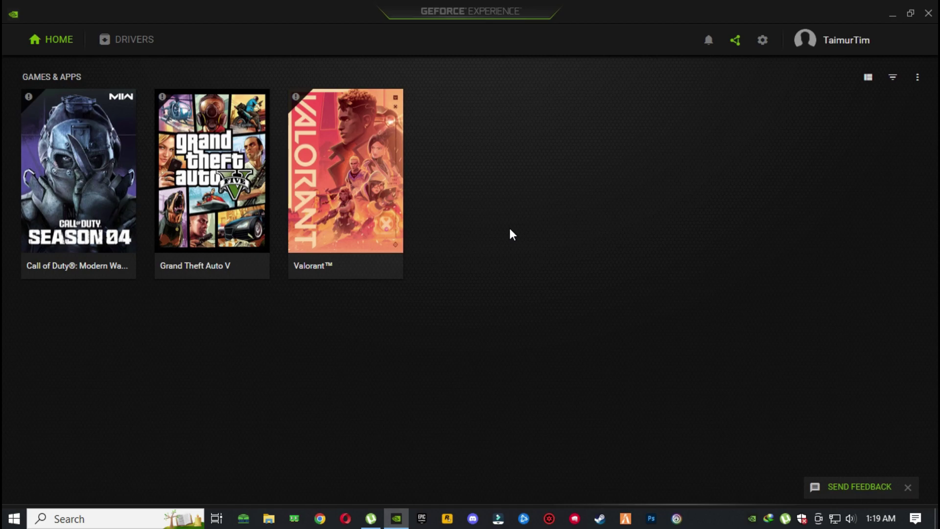
left_click(140, 44)
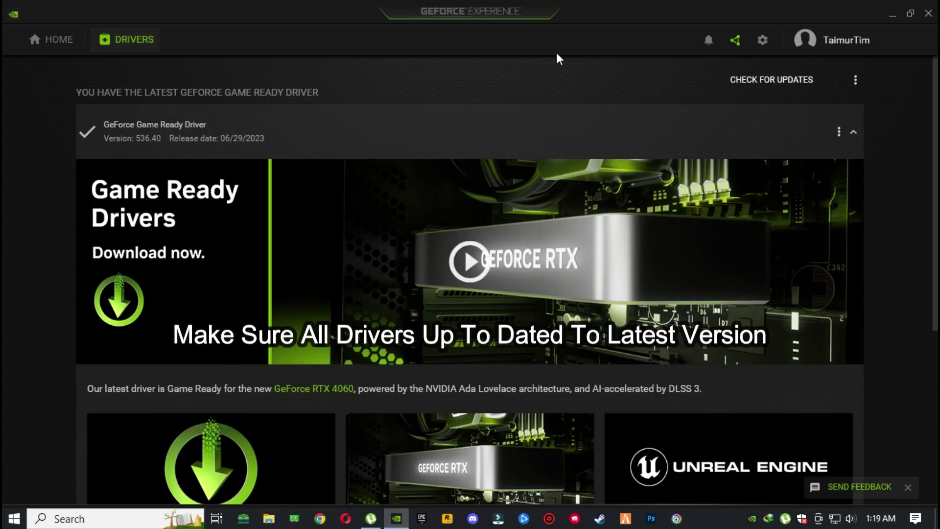
left_click(767, 84)
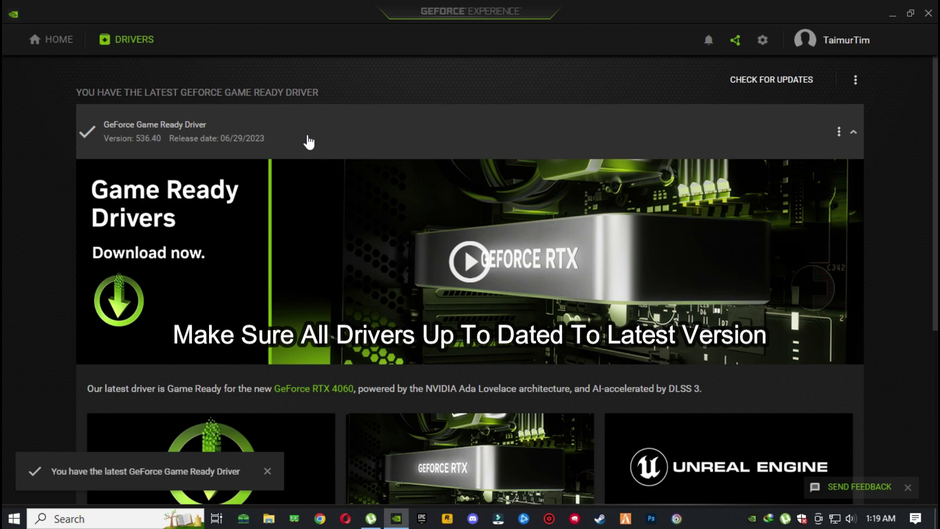
Step: Close GeForce Experience, switch to NVIDIA Control Panel, and open the advanced 3D image settings
left_click(929, 15)
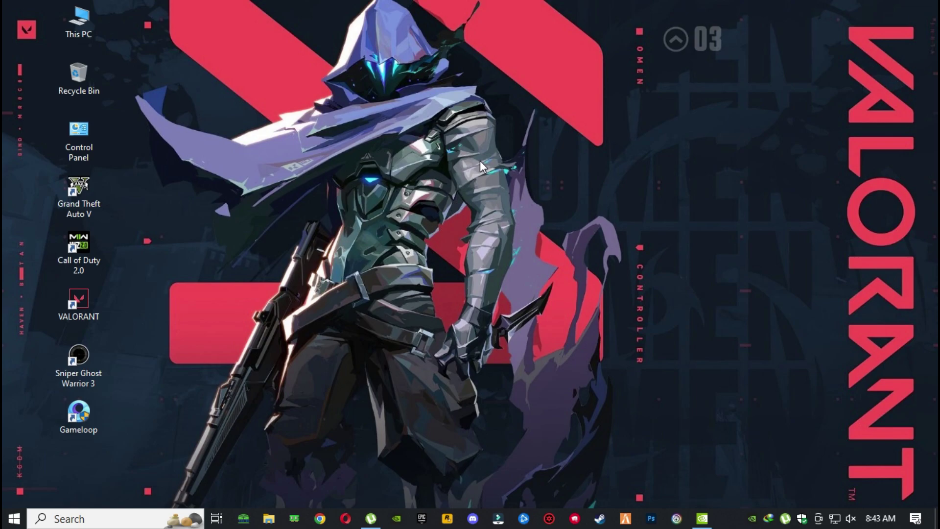
right_click(479, 161)
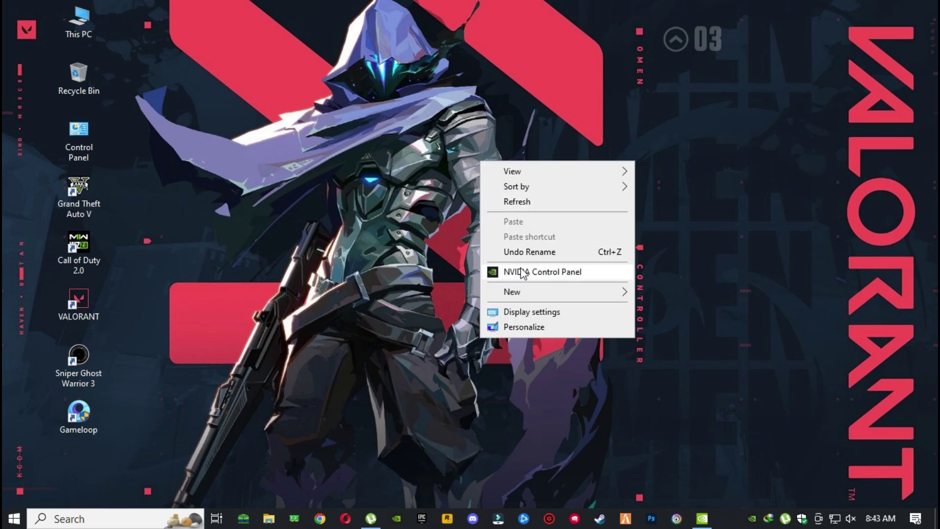
left_click(538, 271)
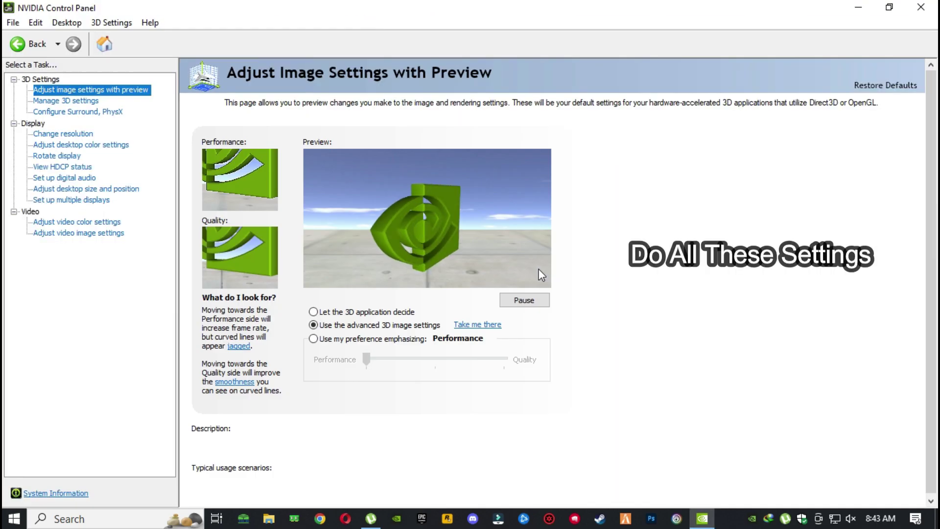
mouse_move(345, 327)
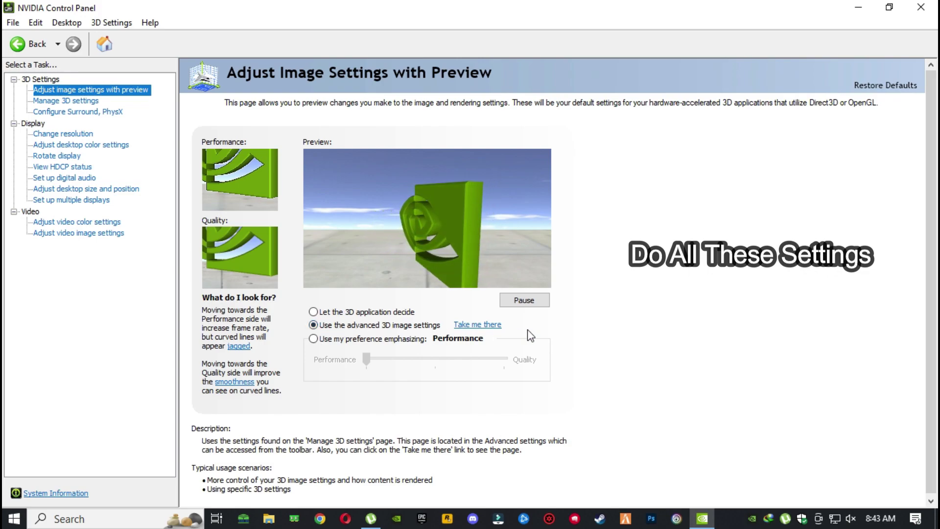
mouse_move(364, 357)
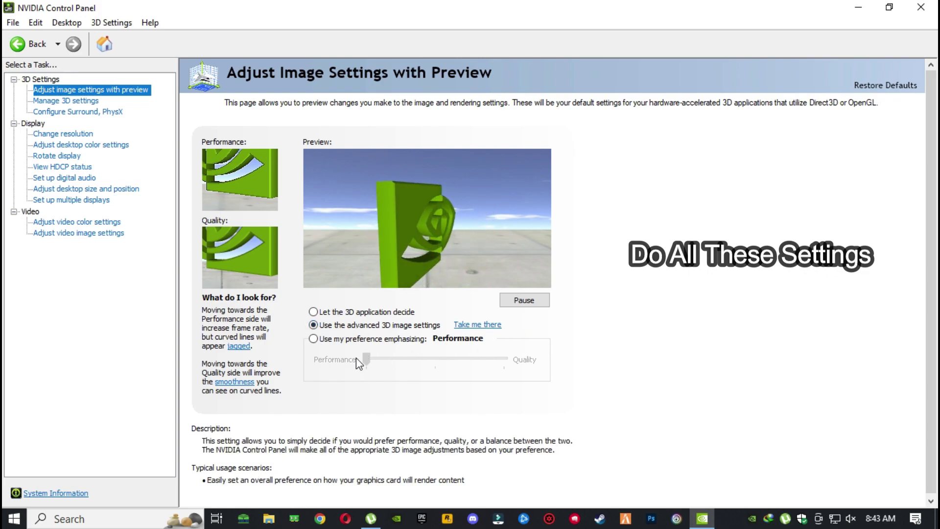
mouse_move(482, 330)
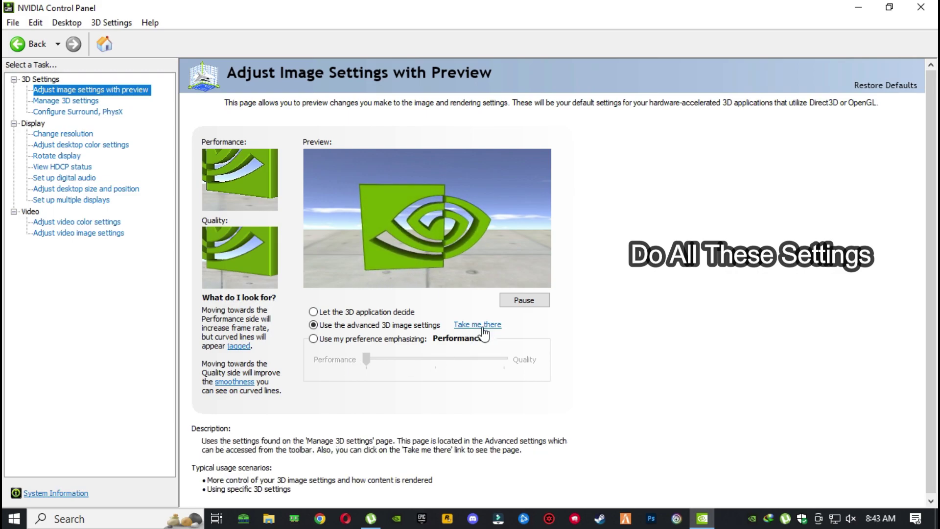
left_click(482, 326)
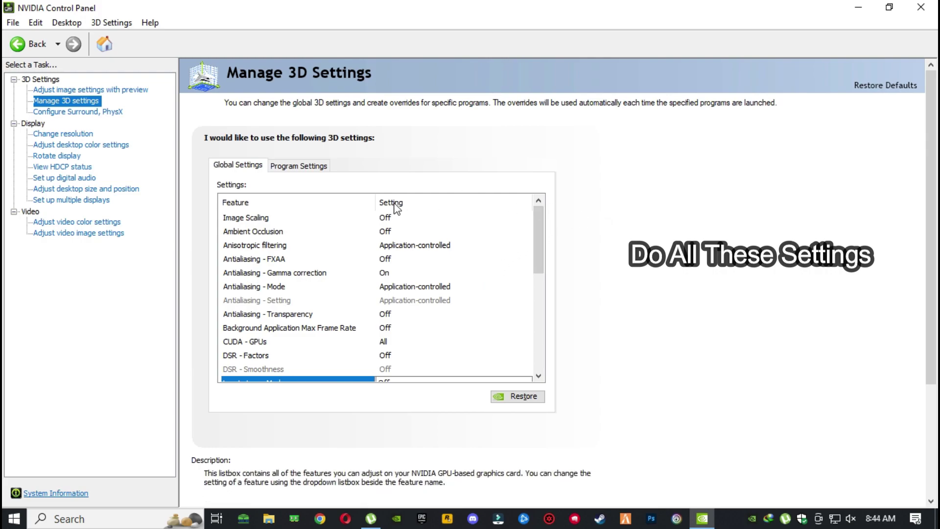
Step: Set the OpenGL rendering GPU in the global 3D settings to NVIDIA GeForce GTX 1660 SUPER
left_click(316, 221)
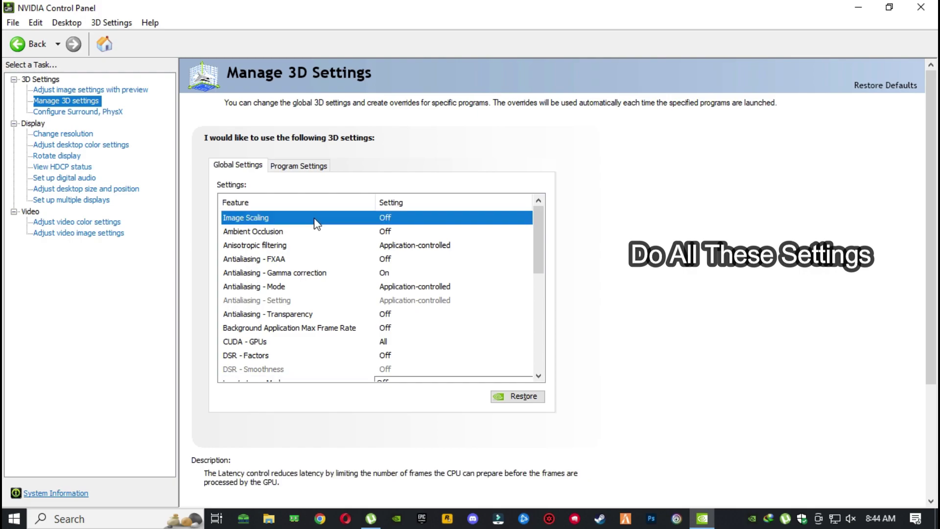
left_click(316, 221)
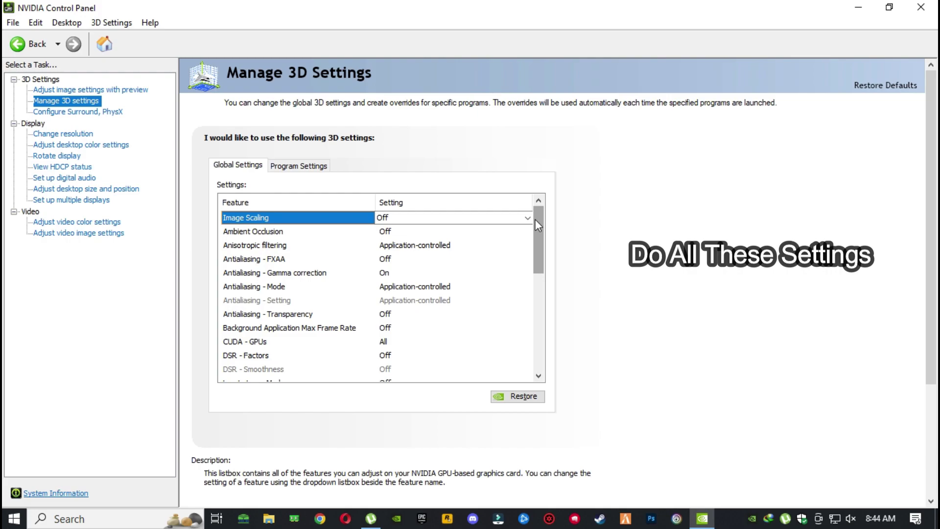
left_click_drag(534, 219, 537, 282)
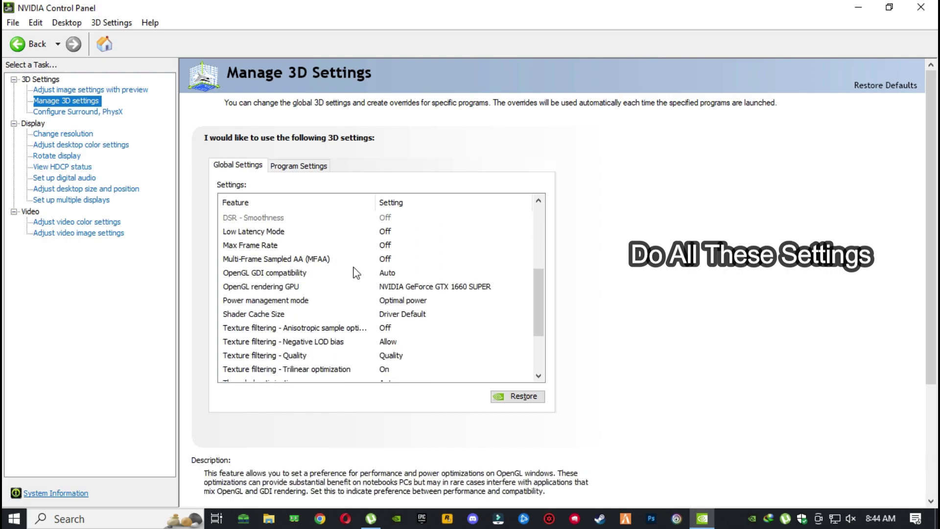
left_click(254, 292)
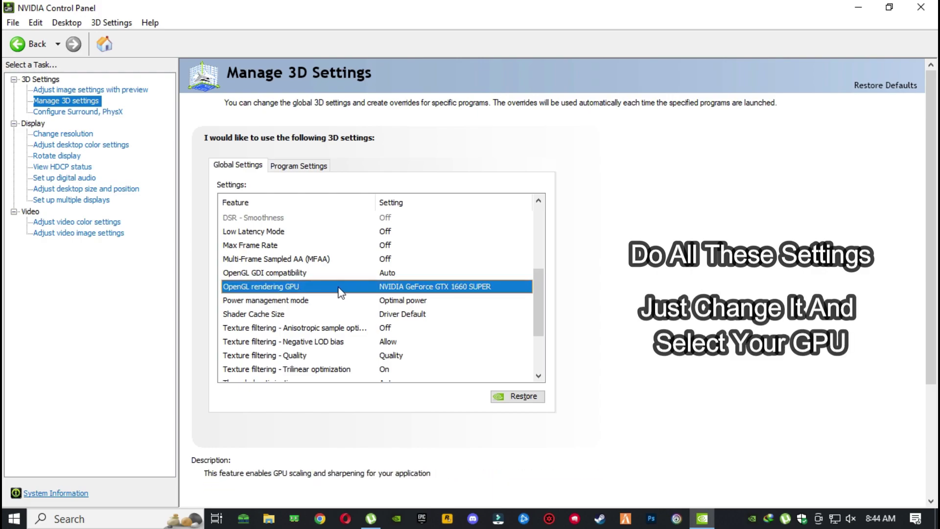
left_click(381, 293)
left_click(526, 287)
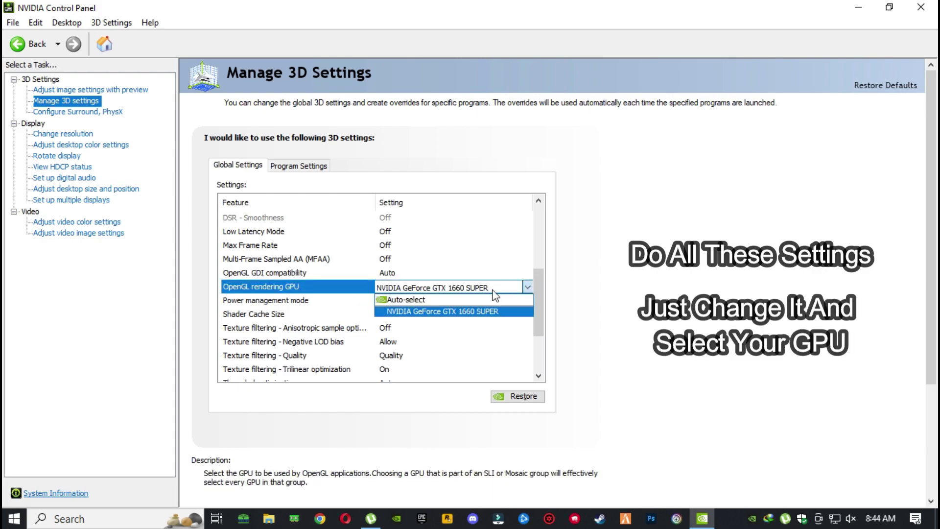
left_click(459, 312)
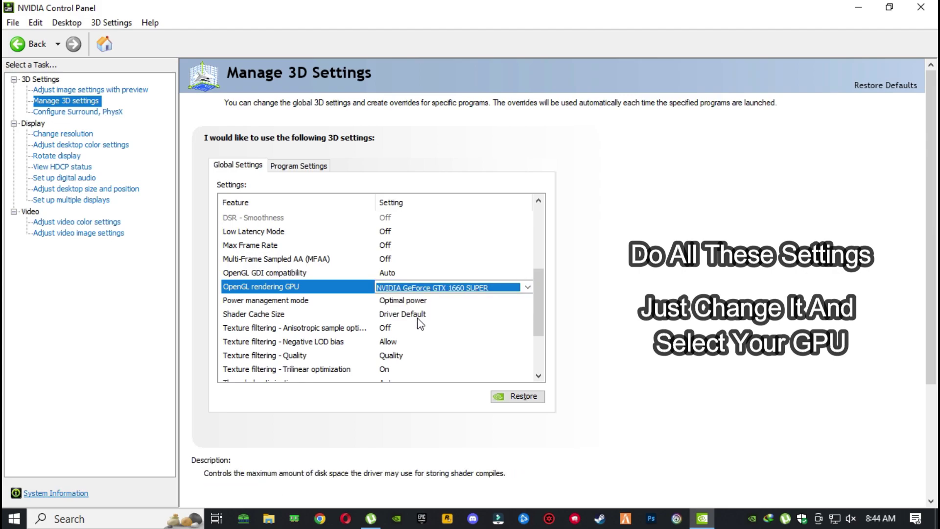
scroll(434, 316, "down", 2)
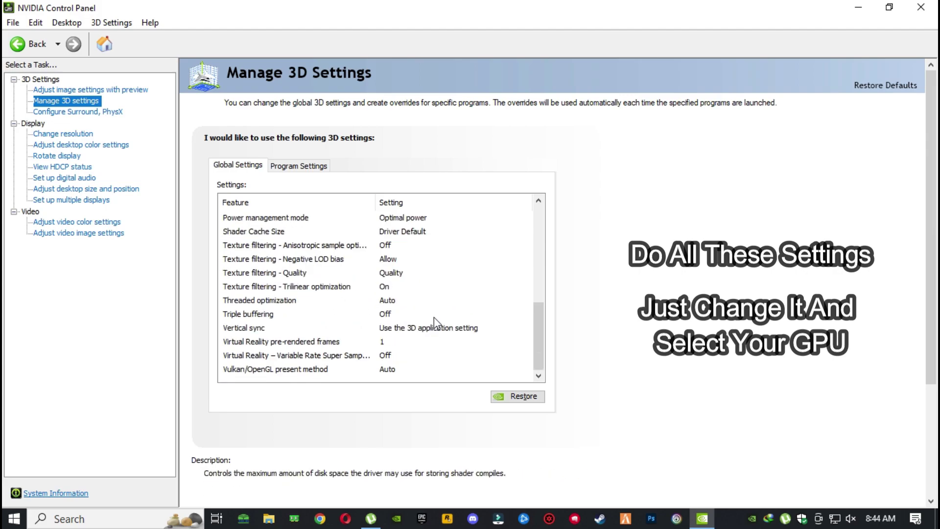
scroll(386, 306, "up", 5)
scroll(387, 306, "up", 1)
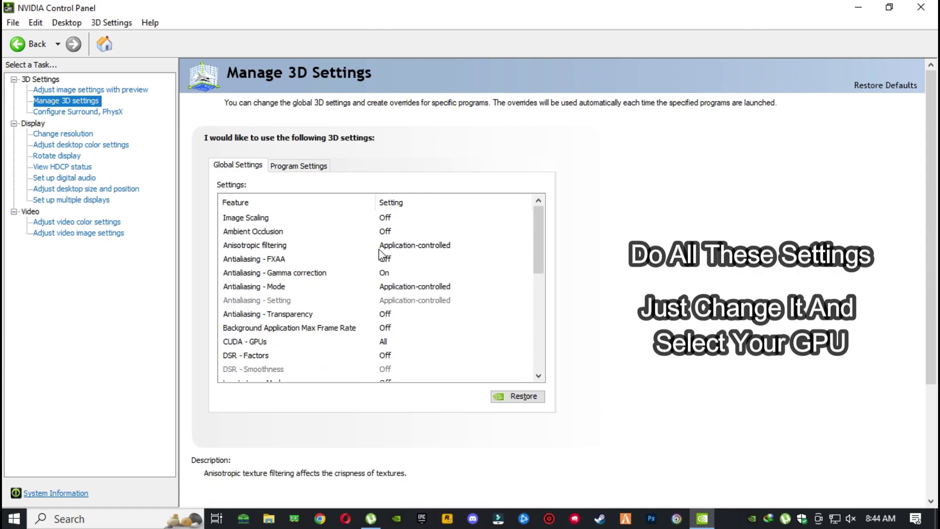
Step: Set the PhysX processor to NVIDIA GeForce GTX 1660 SUPER and close NVIDIA Control Panel
left_click(78, 112)
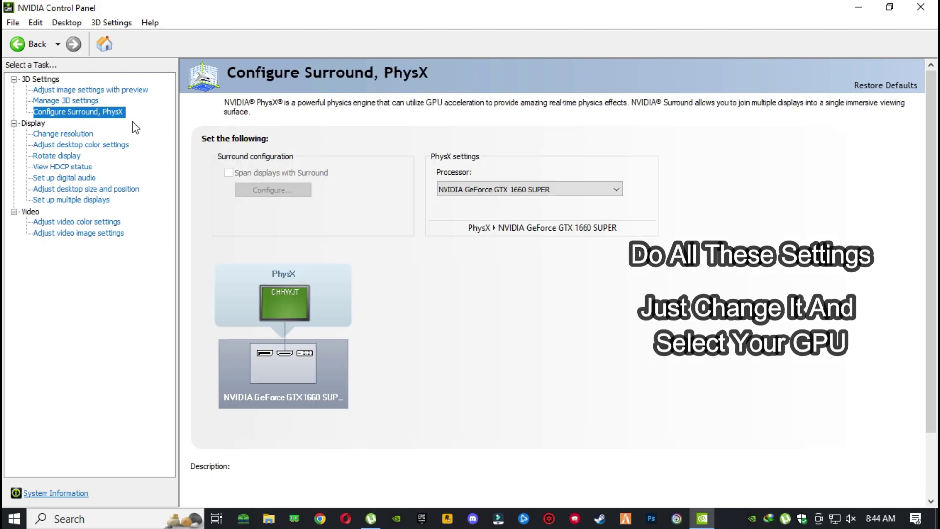
left_click(614, 189)
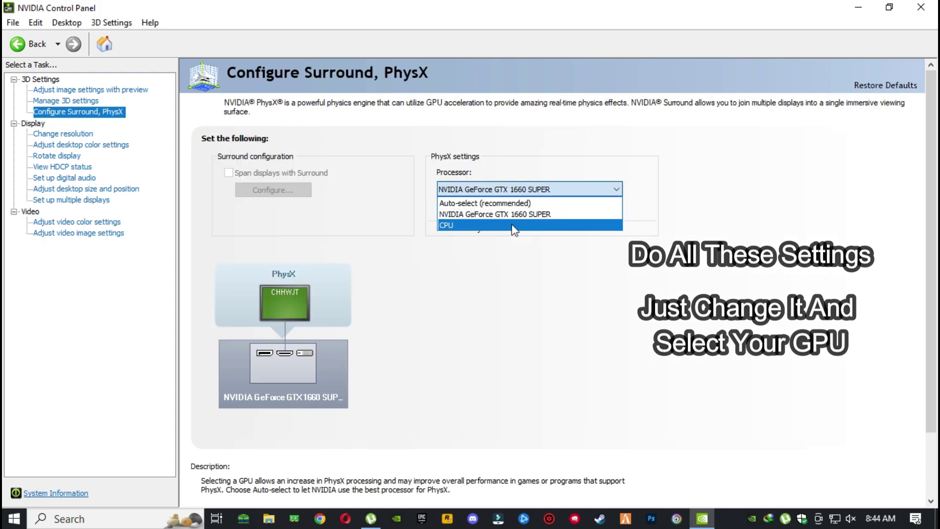
left_click(548, 215)
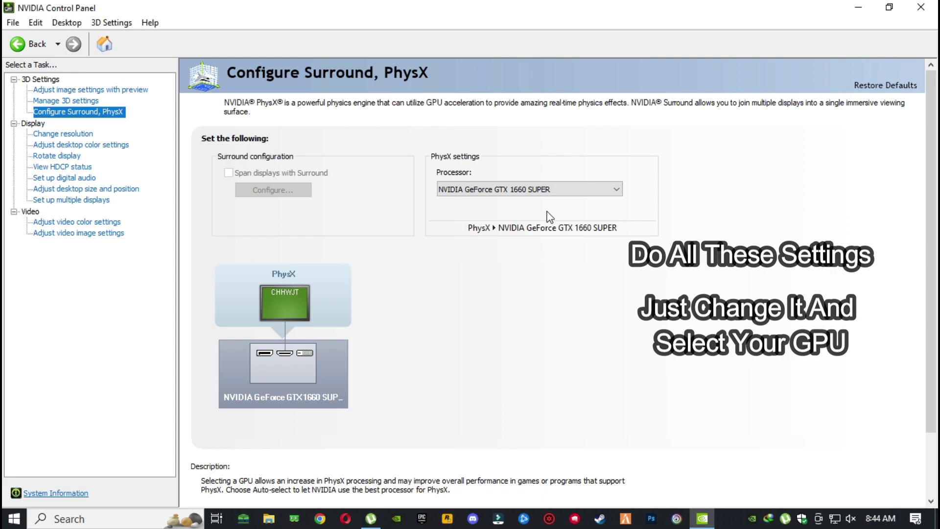
left_click(923, 6)
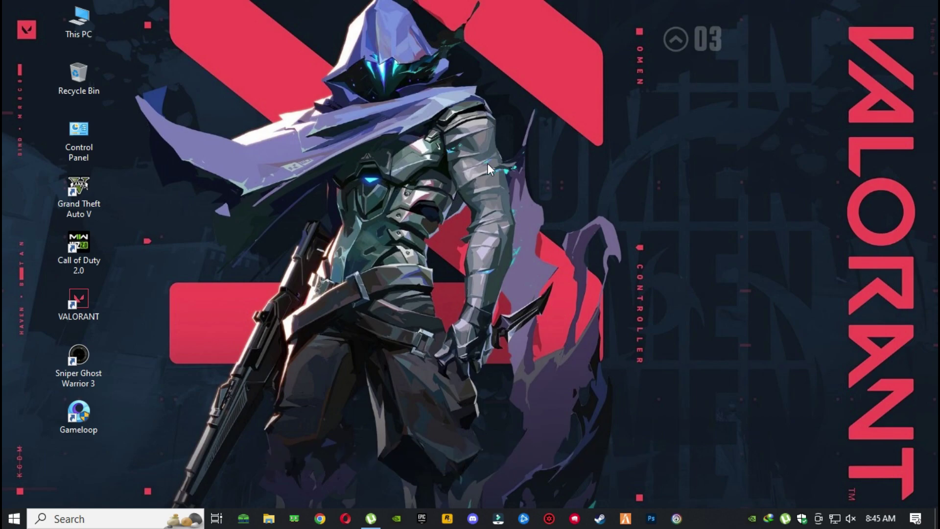
Step: Search Windows for "game", open the Game Mode settings, and make sure Game Mode is switched on
left_click(112, 514)
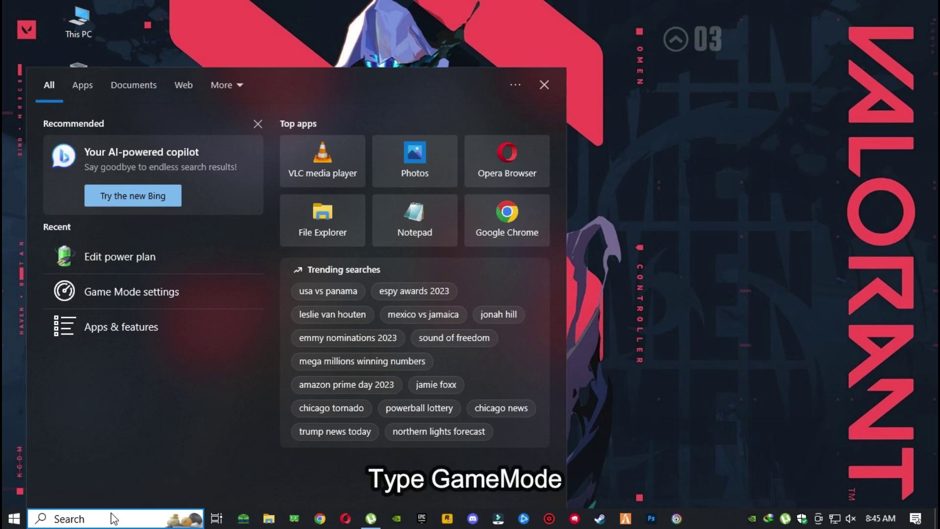
type("game")
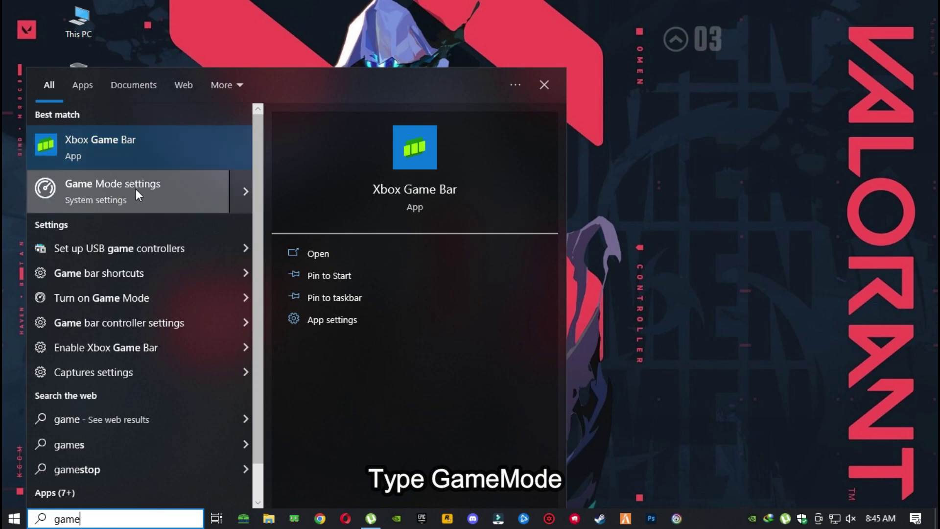
left_click(173, 192)
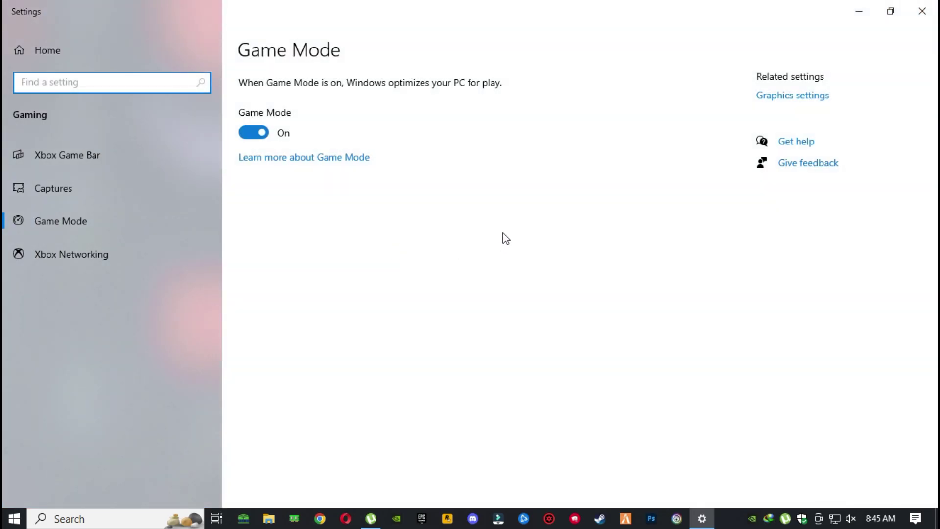
left_click(250, 136)
left_click(258, 136)
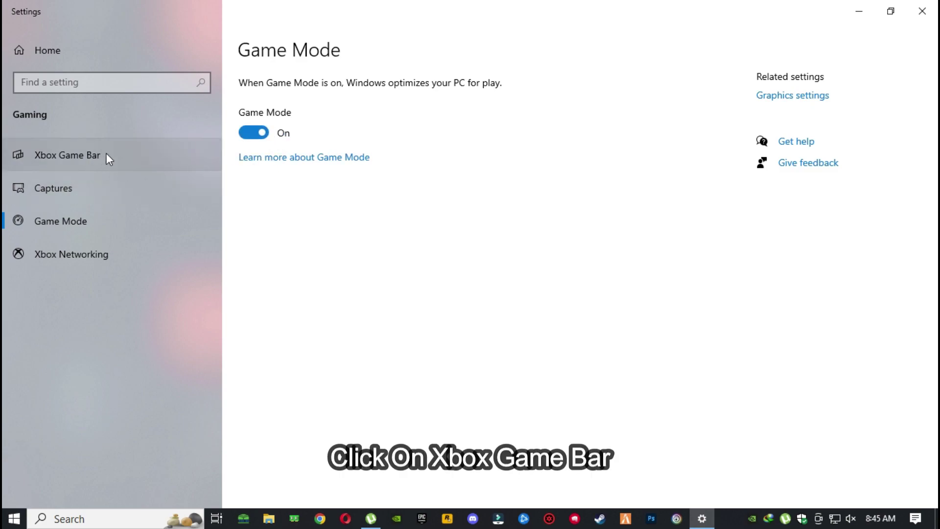
Step: Switch Xbox Game Bar off in the Gaming settings and close Settings
left_click(157, 158)
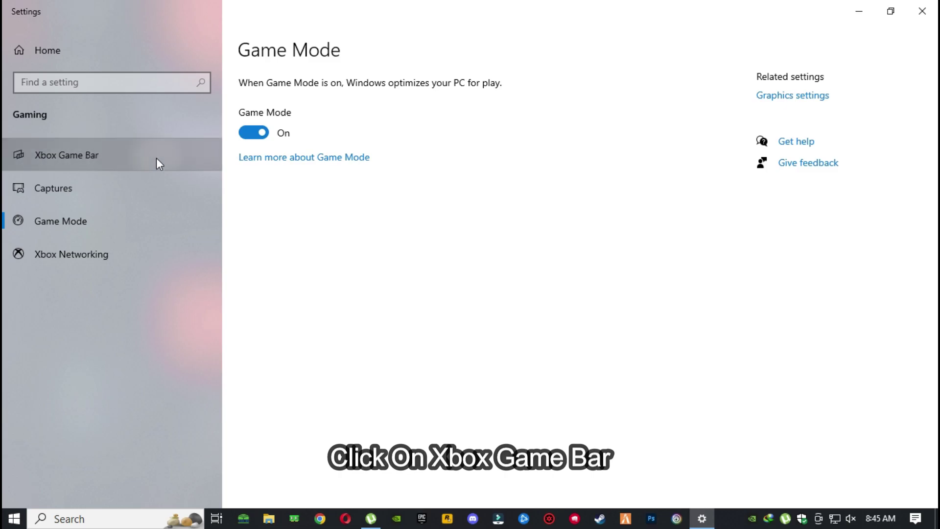
left_click(263, 161)
left_click(265, 162)
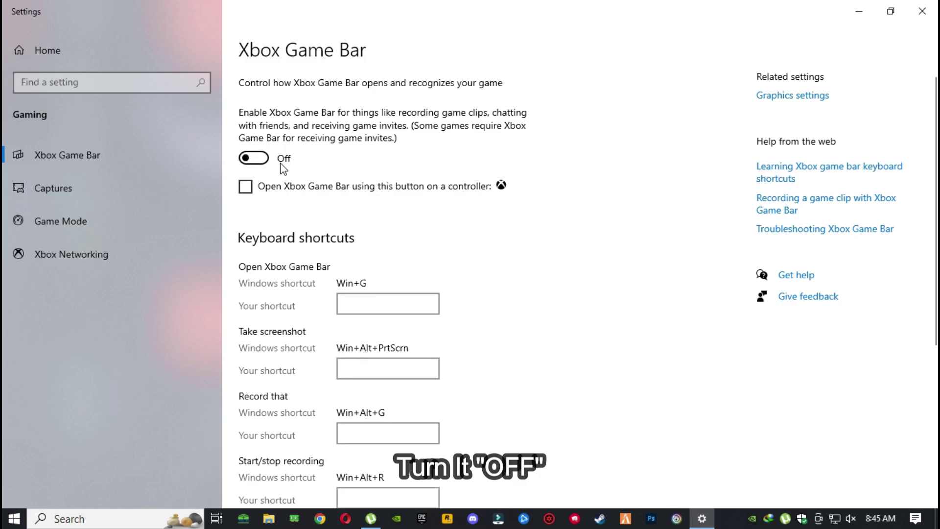
left_click(923, 12)
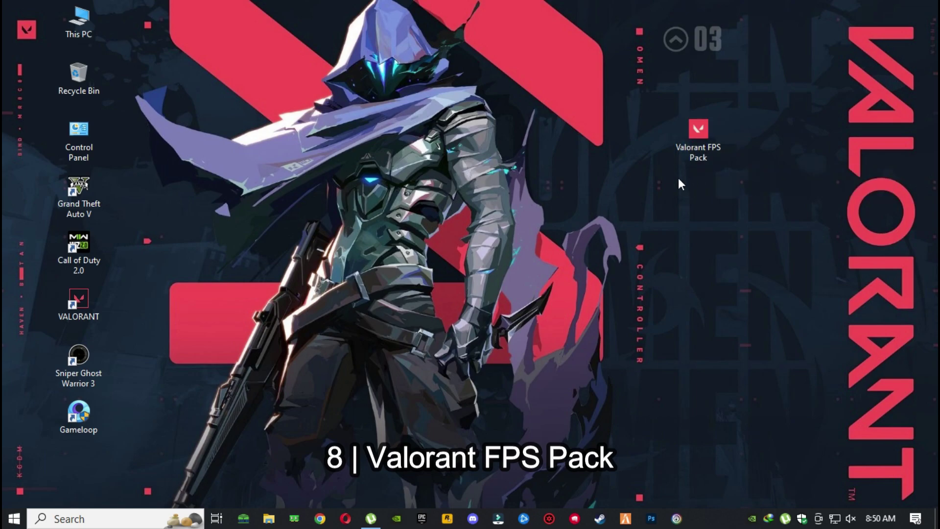
Step: Open the Valorant FPS Pack folder on the desktop and select the Create A Restore Point shortcut in "1 Create Retore Point"
double_click(700, 130)
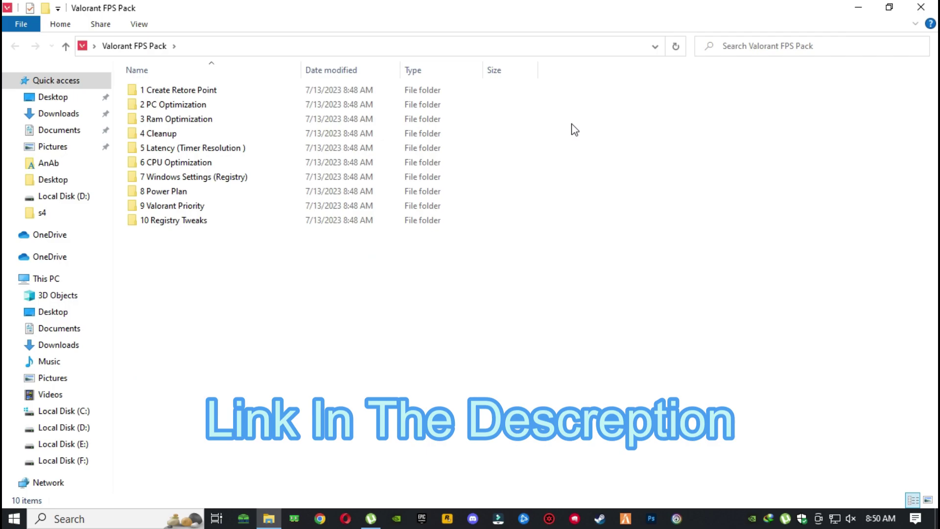
left_click(267, 94)
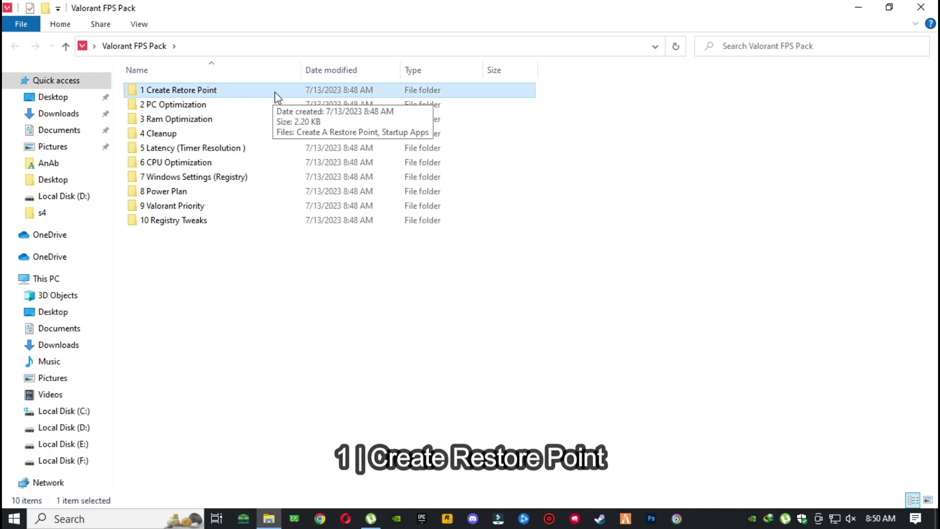
double_click(274, 92)
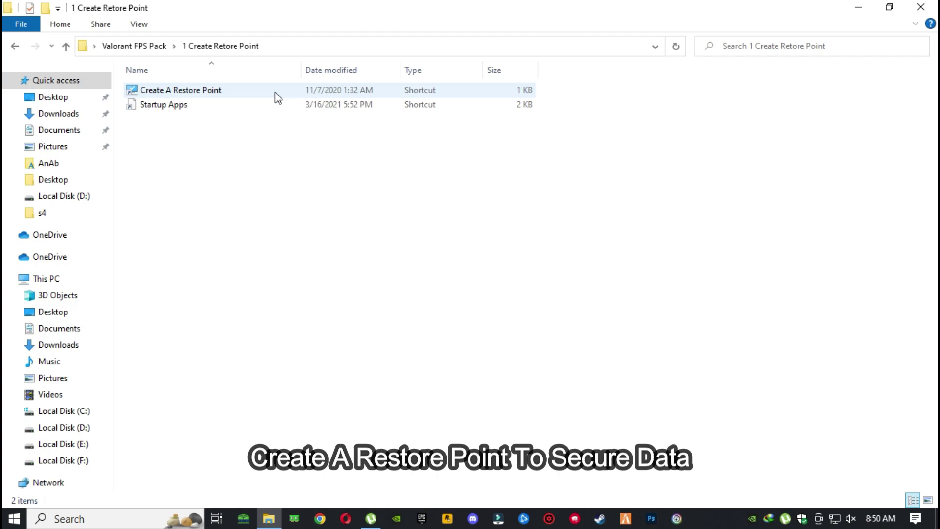
left_click(275, 92)
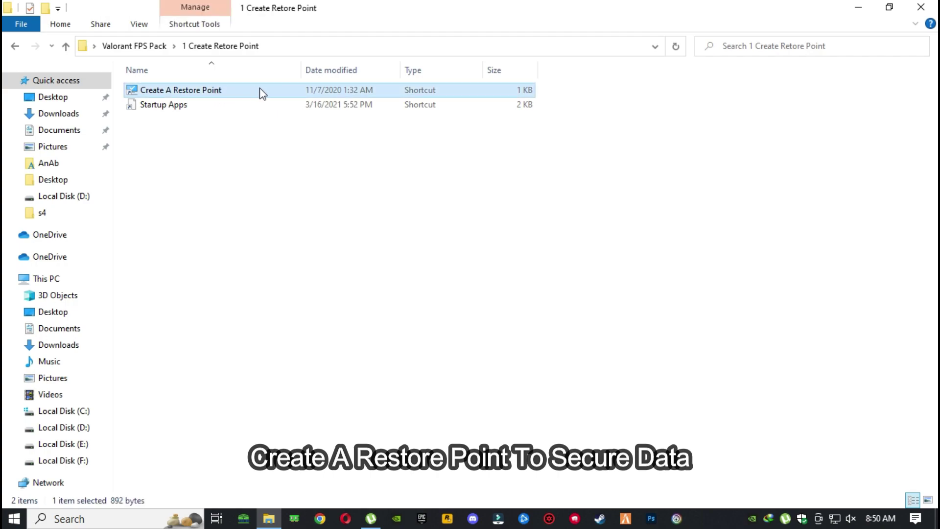
Step: Return to the Valorant FPS Pack folder, open "2 PC Optimization", and look over its batch and registry files
left_click(15, 49)
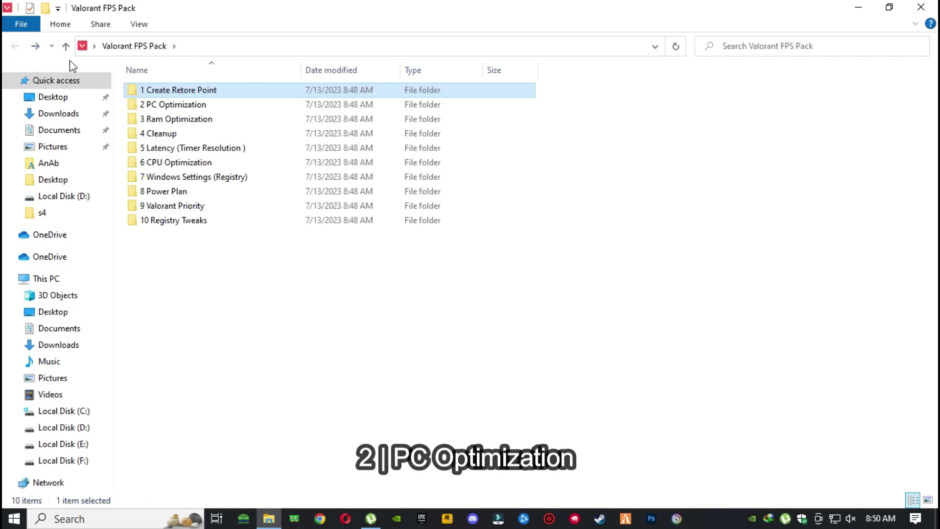
left_click(232, 112)
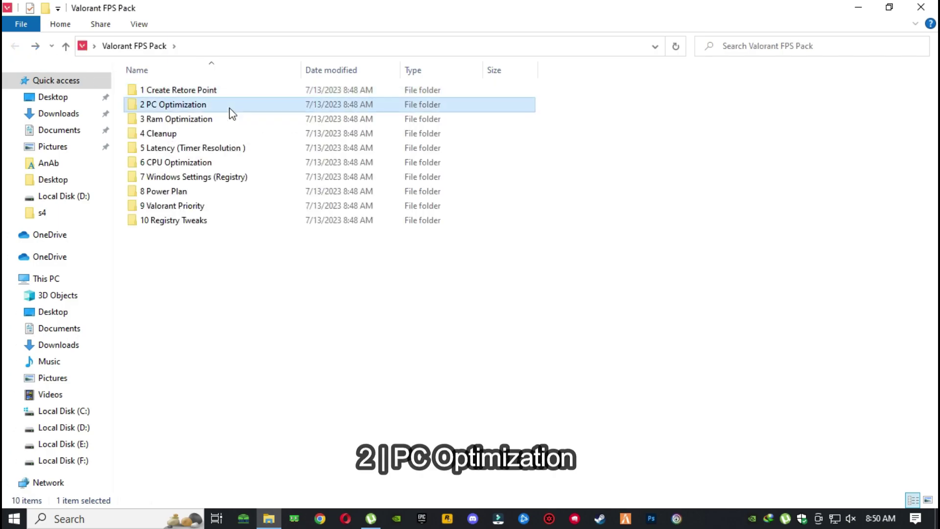
double_click(275, 109)
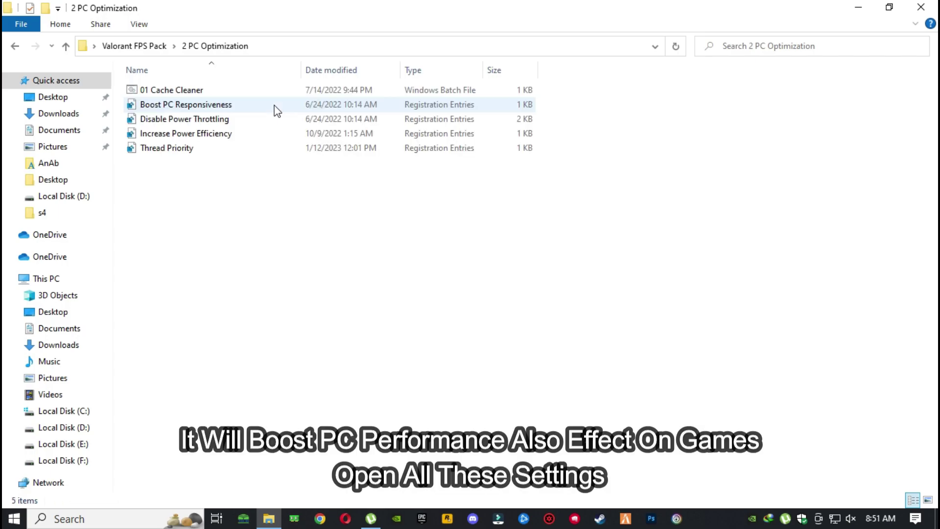
left_click_drag(259, 169, 245, 93)
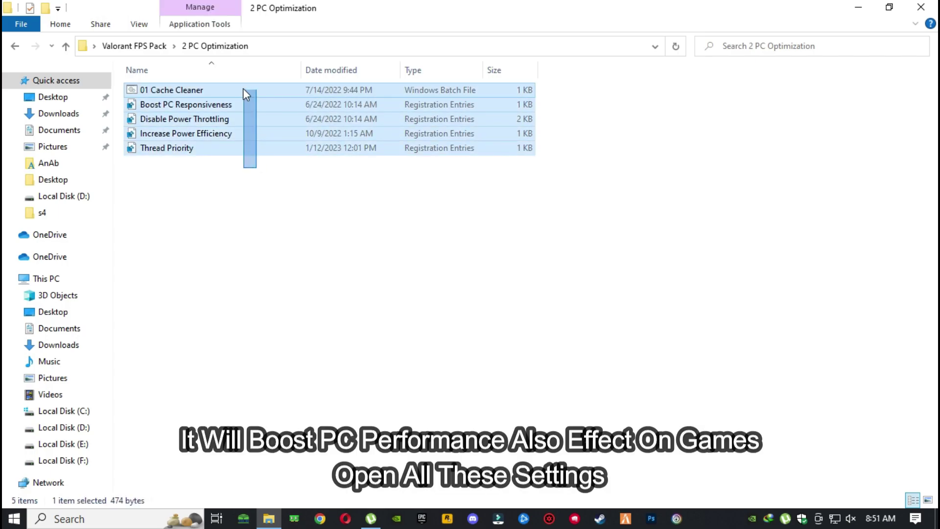
left_click(295, 167)
left_click_drag(568, 91, 371, 183)
left_click(360, 187)
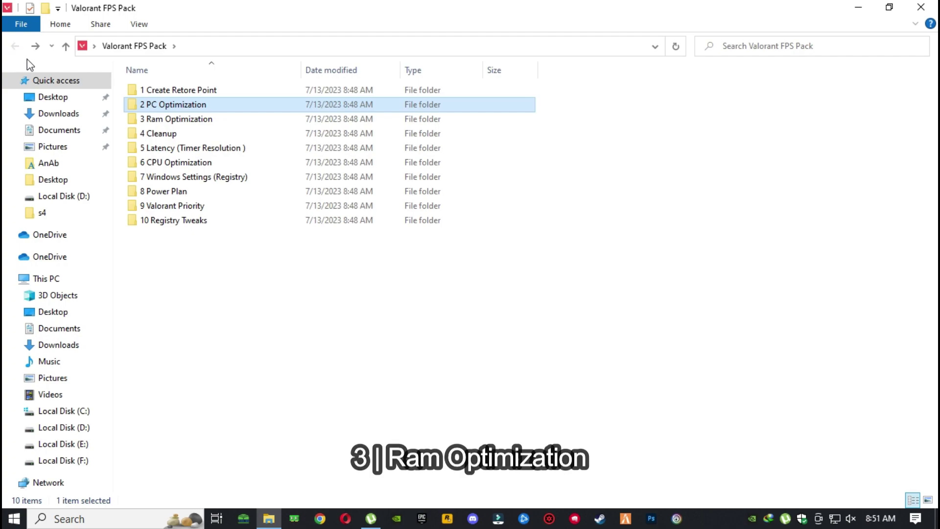
Step: Open the "3 Ram Optimization" folder, look over its RAM-size registry files, and select Reset to Default
left_click(257, 121)
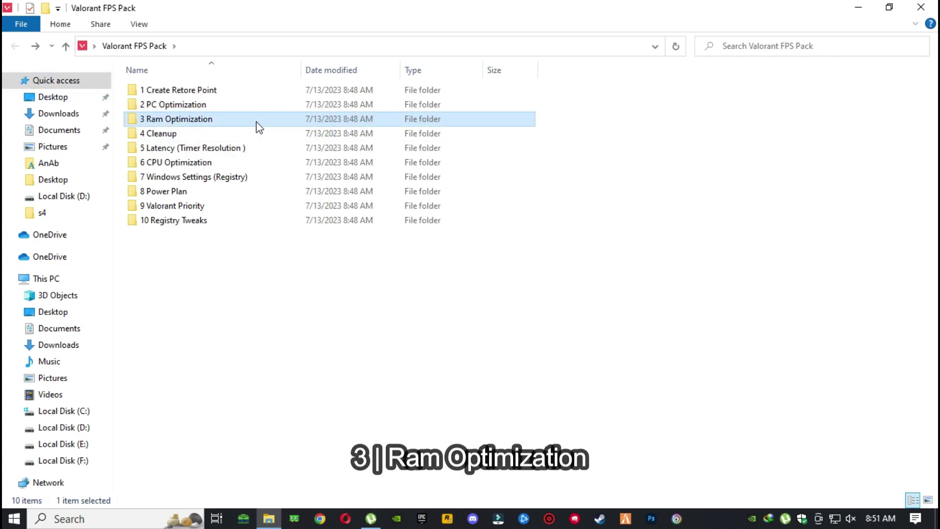
double_click(282, 122)
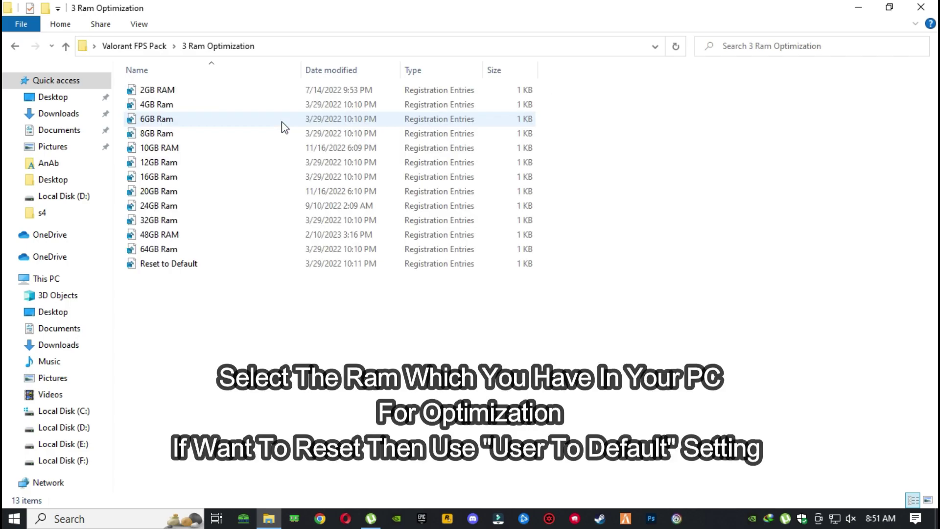
left_click_drag(566, 90, 472, 192)
left_click(623, 176)
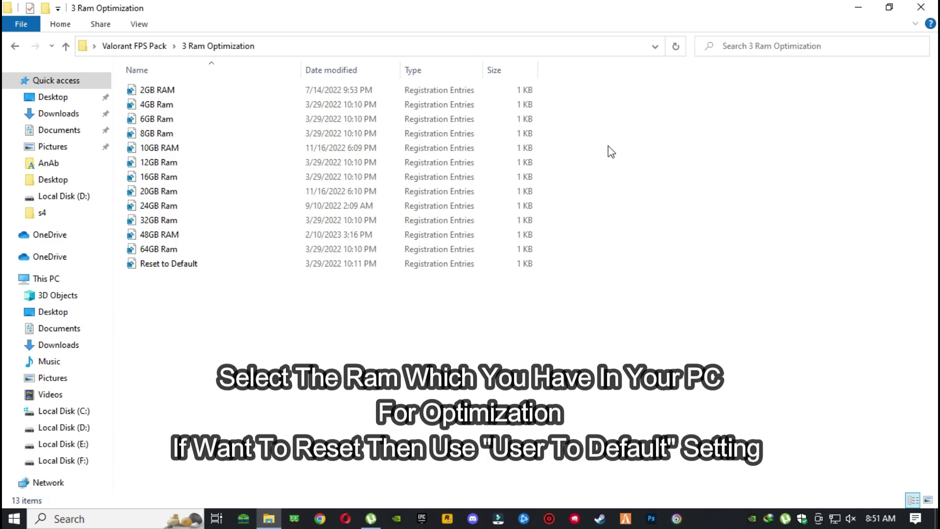
left_click(266, 263)
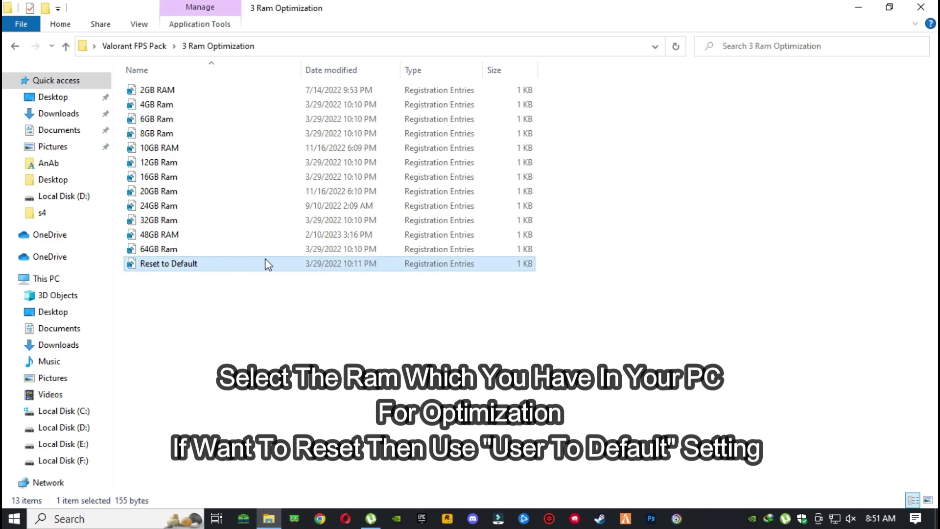